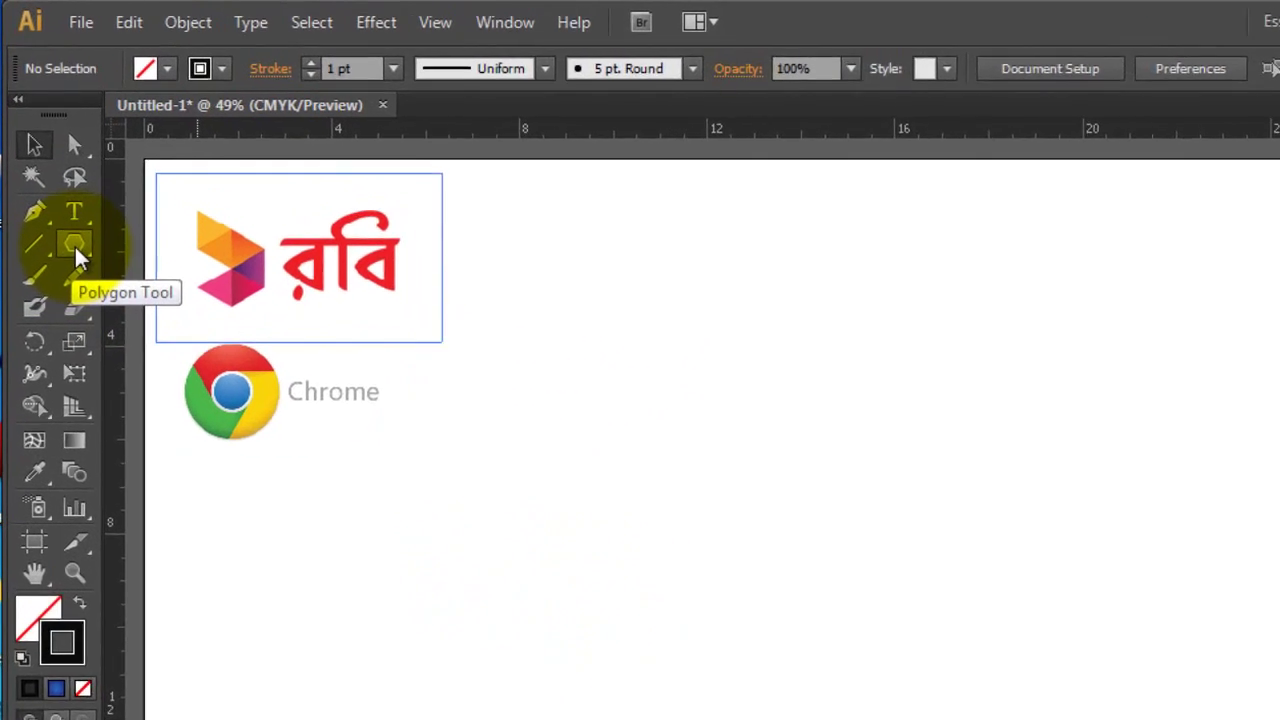
Create a six-sided polygon with a 4 in radius near the artboard's centre and rotate it so that a corner points straight up
click(56, 185)
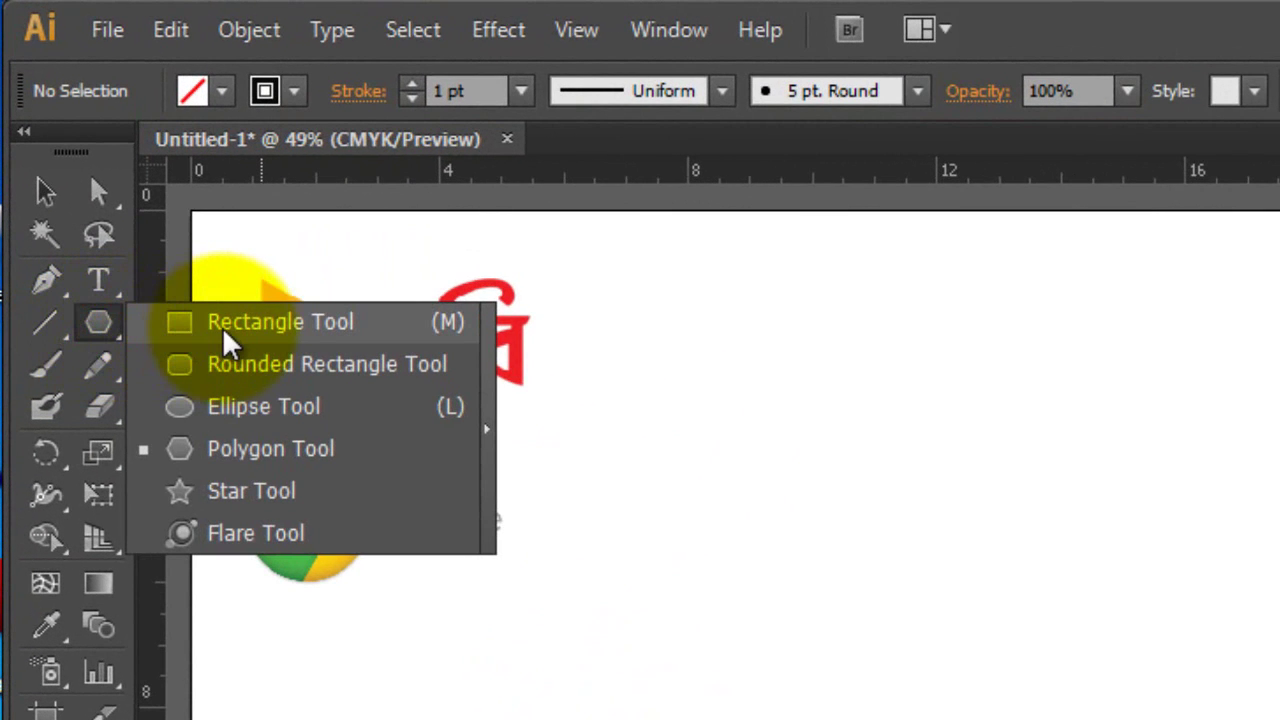
click(243, 463)
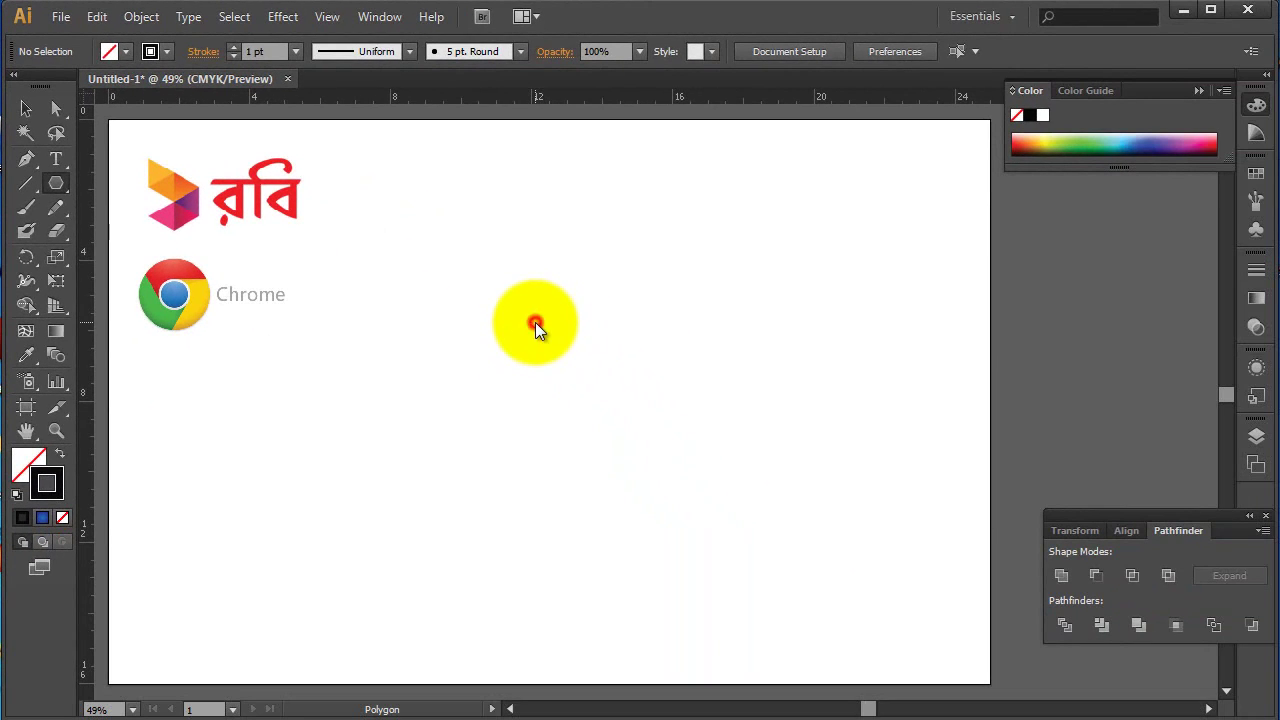
click(535, 322)
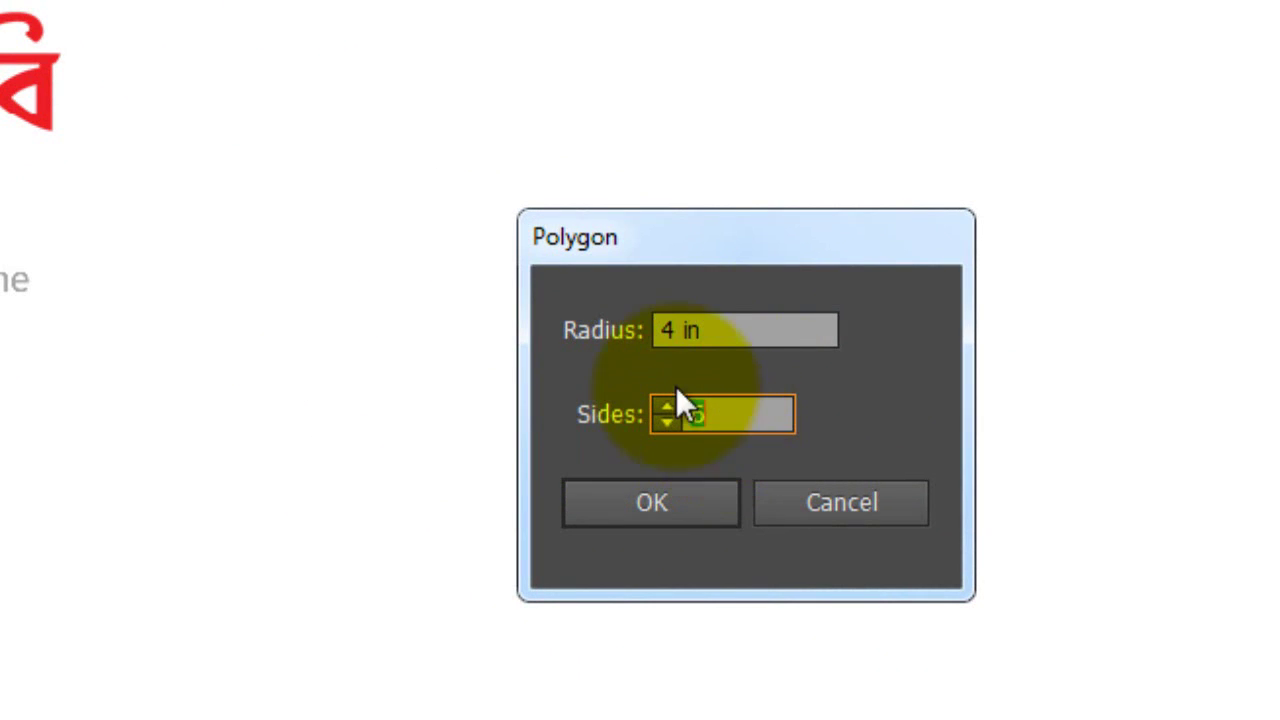
click(719, 329)
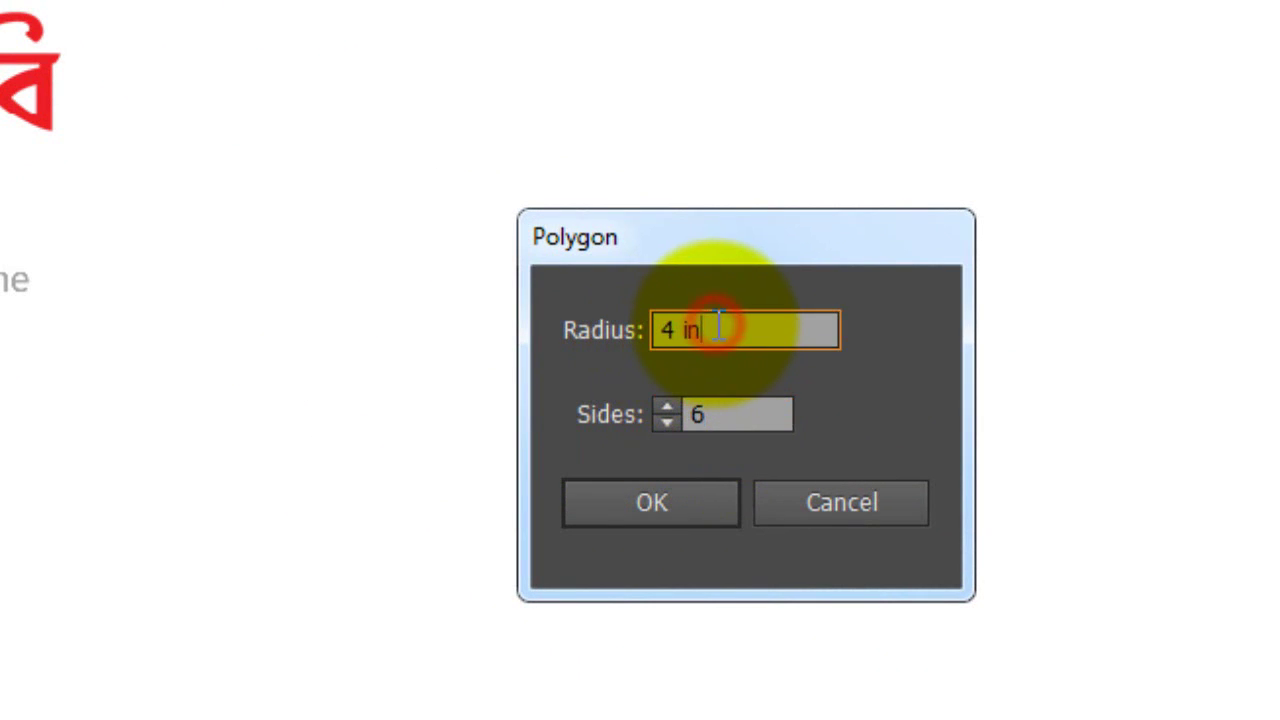
key(BackSpace)
key(BackSpace)
key(BackSpace)
click(752, 415)
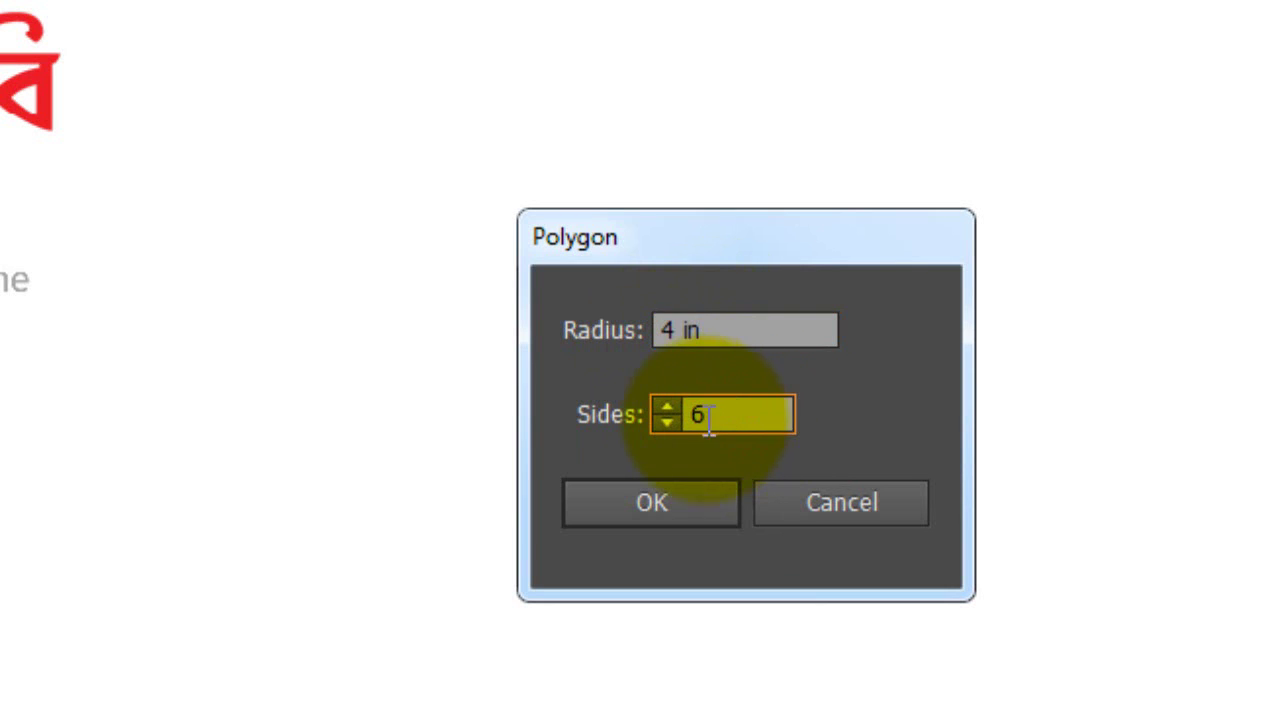
click(644, 499)
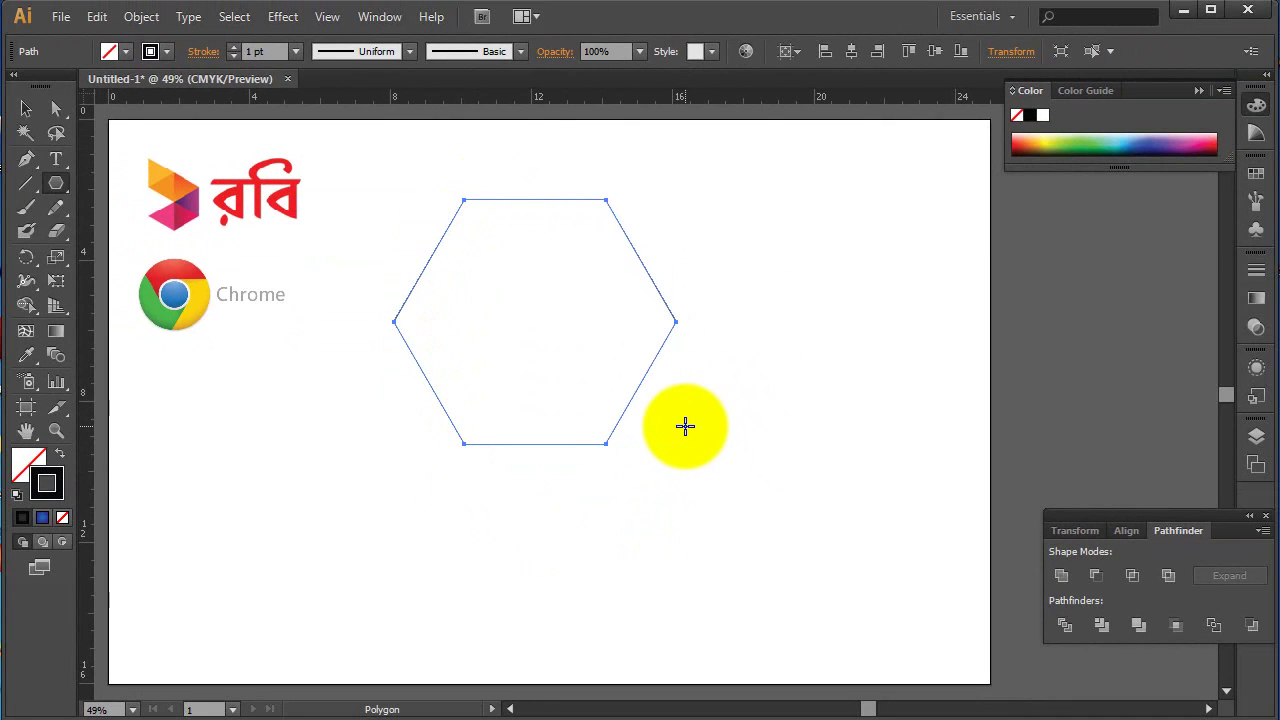
click(22, 107)
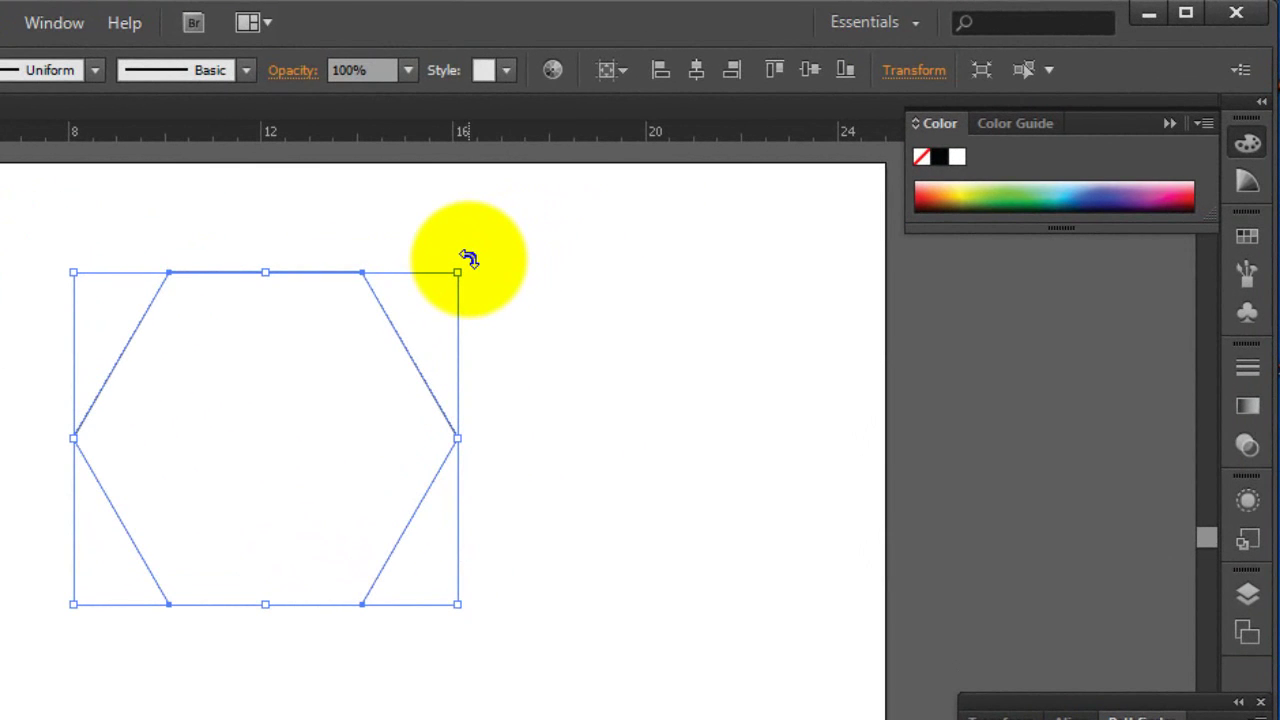
drag(469, 259, 342, 203)
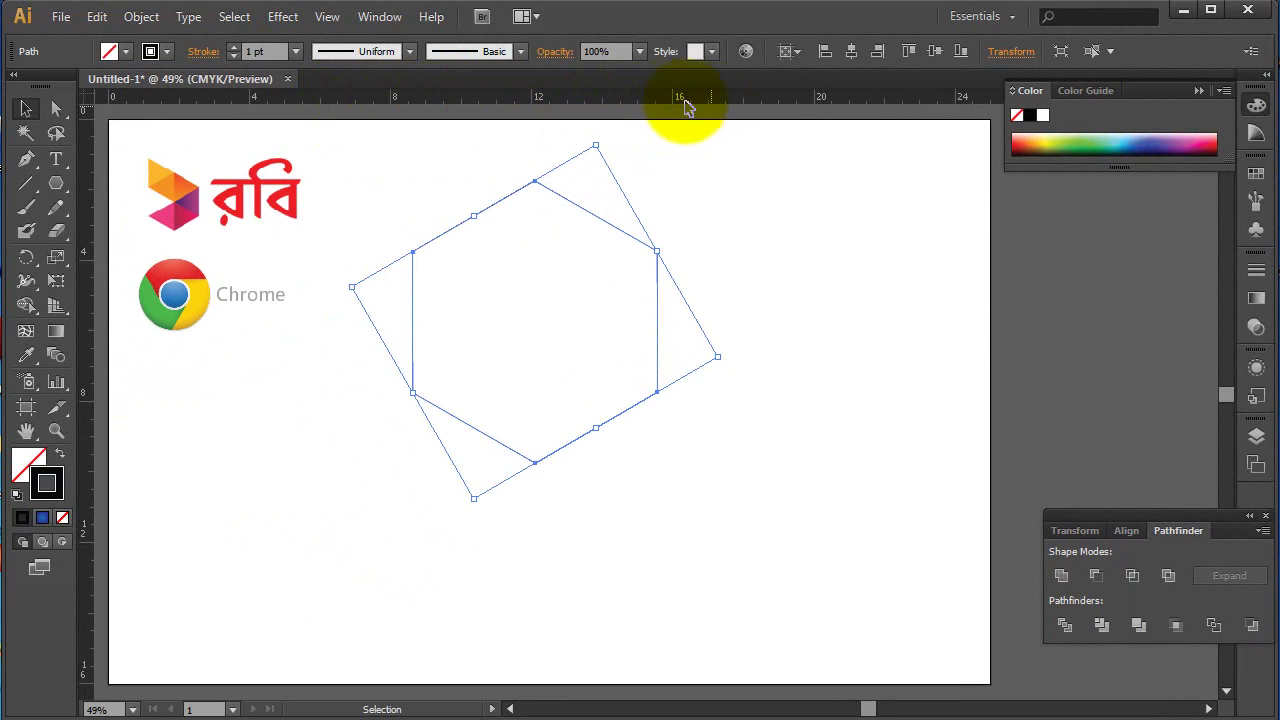
Hide the rulers and show them again
click(328, 18)
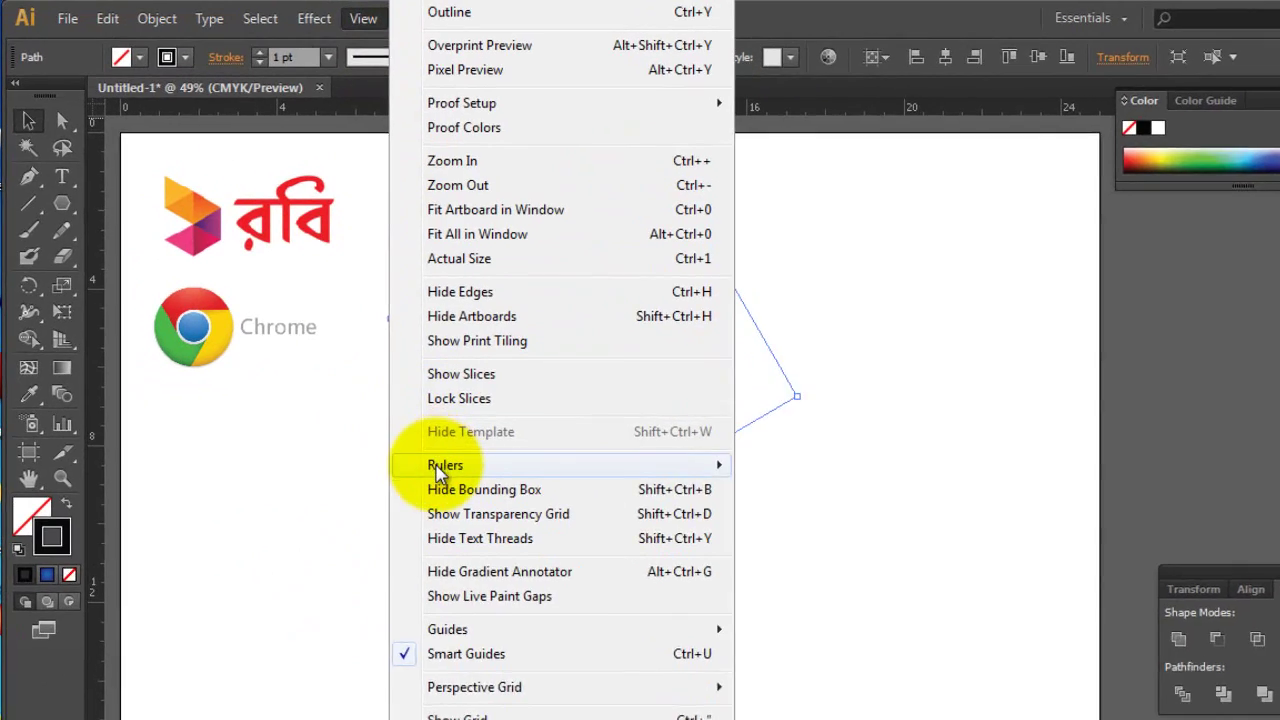
mouse_move(441, 470)
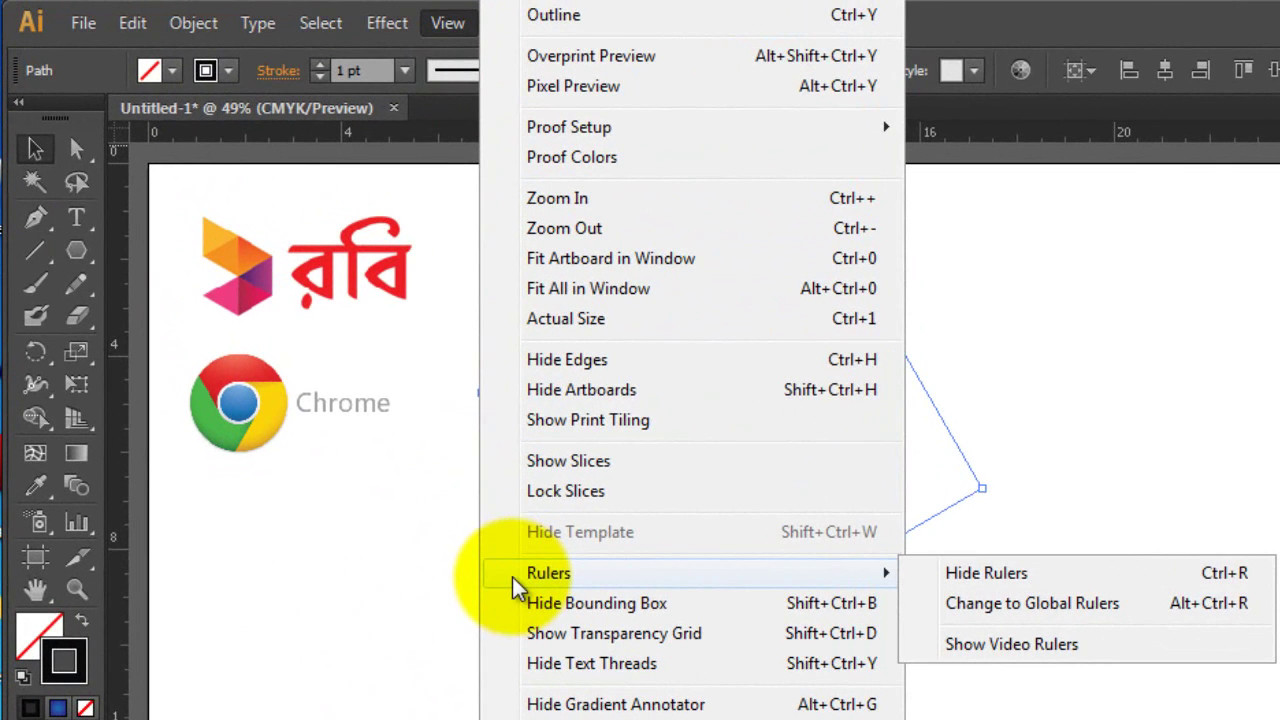
click(982, 583)
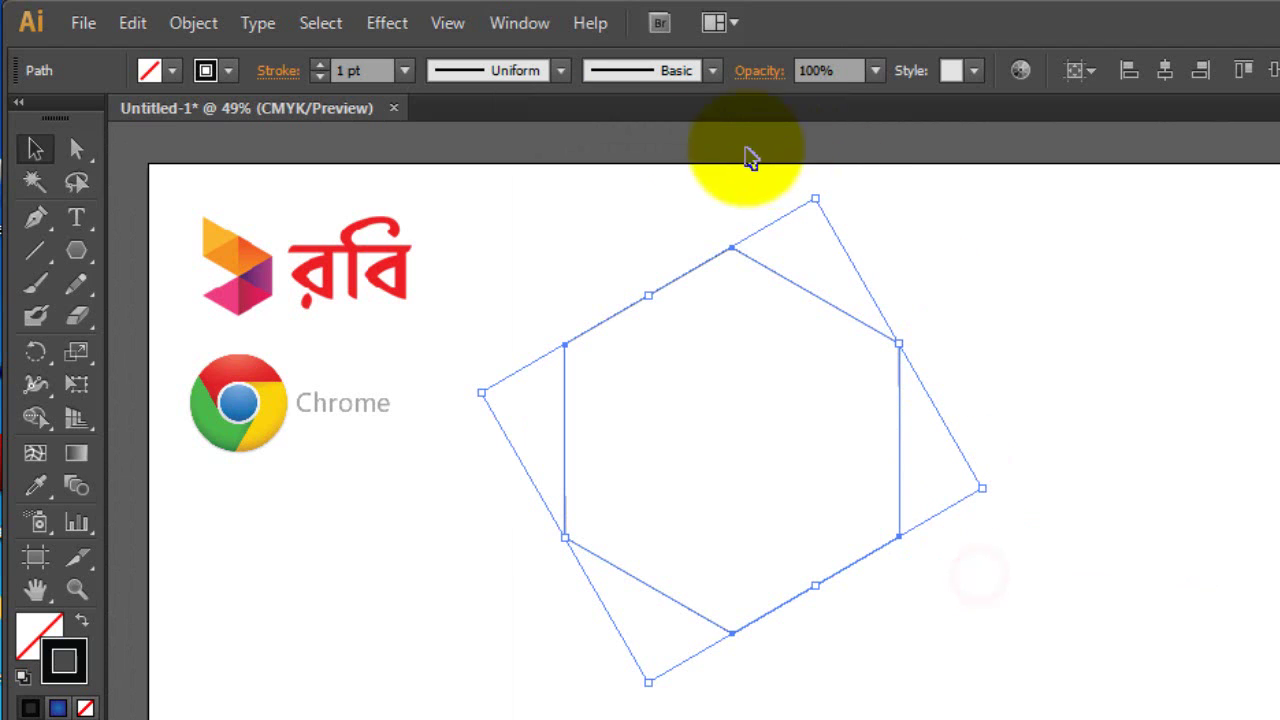
click(448, 24)
mouse_move(723, 580)
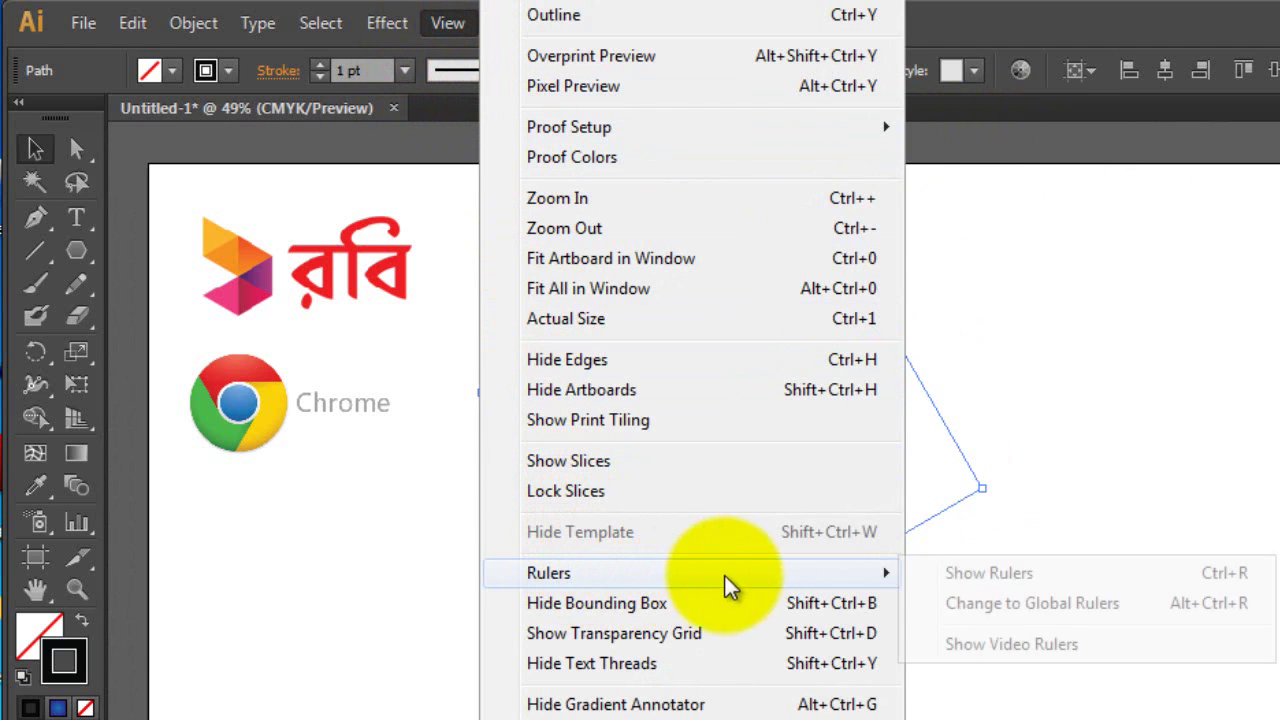
click(930, 576)
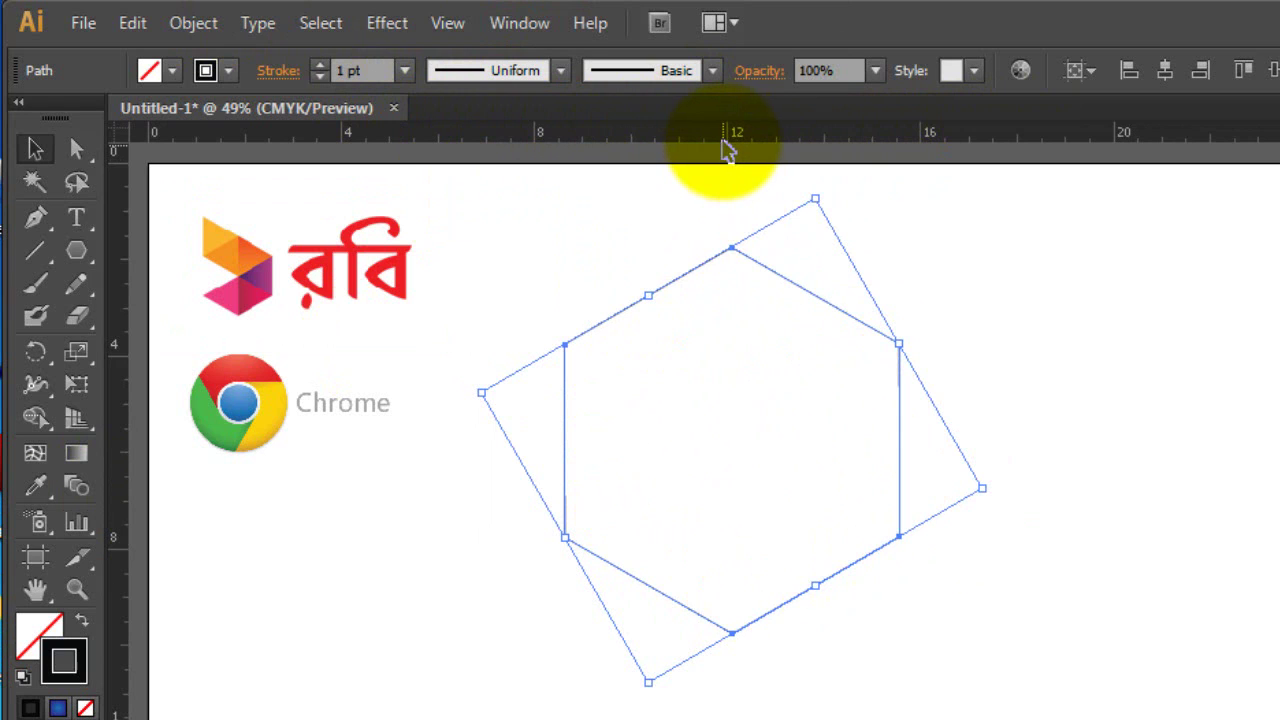
Place a horizontal guide across the middle of the hexagon and delete it
drag(724, 145, 731, 456)
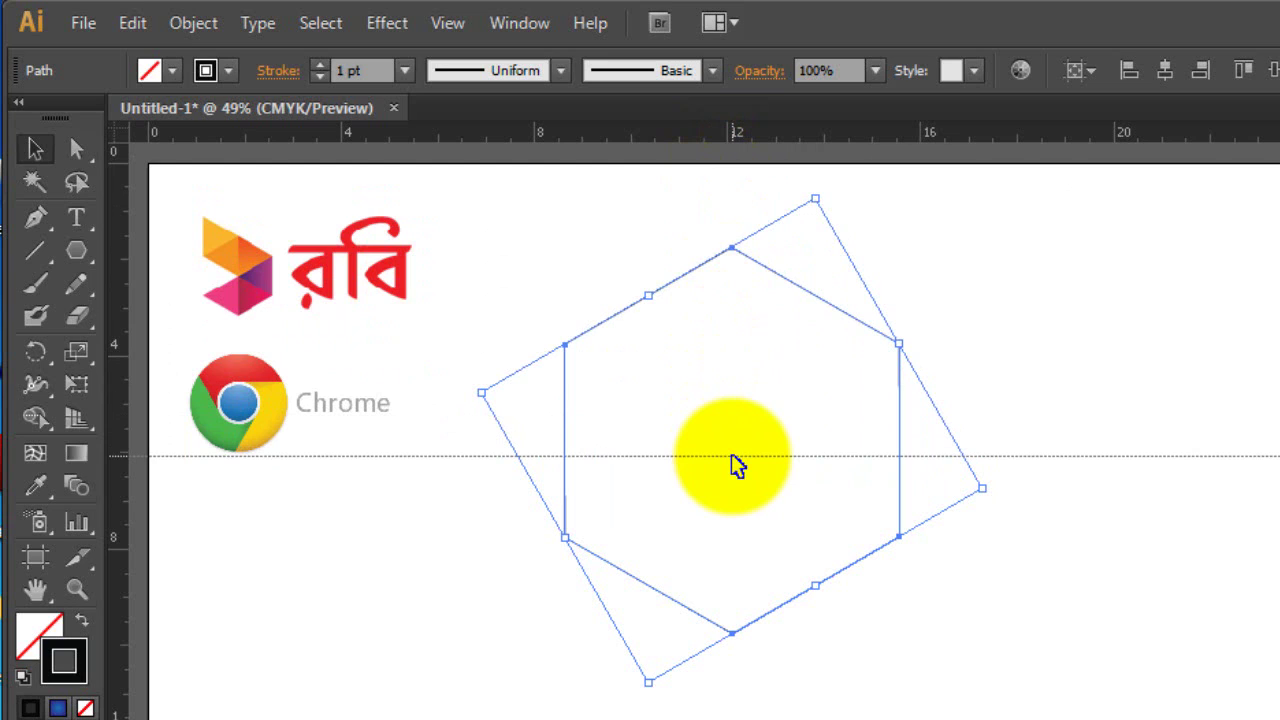
drag(731, 455, 731, 454)
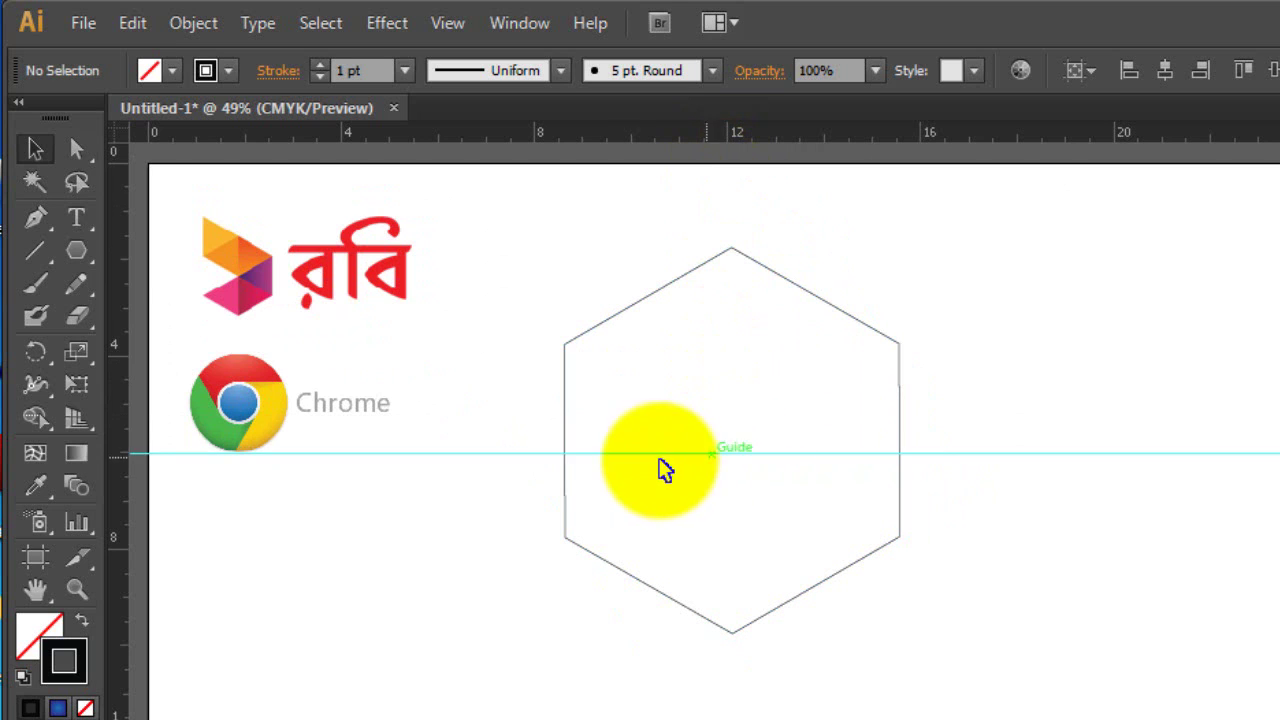
drag(1138, 415, 1143, 500)
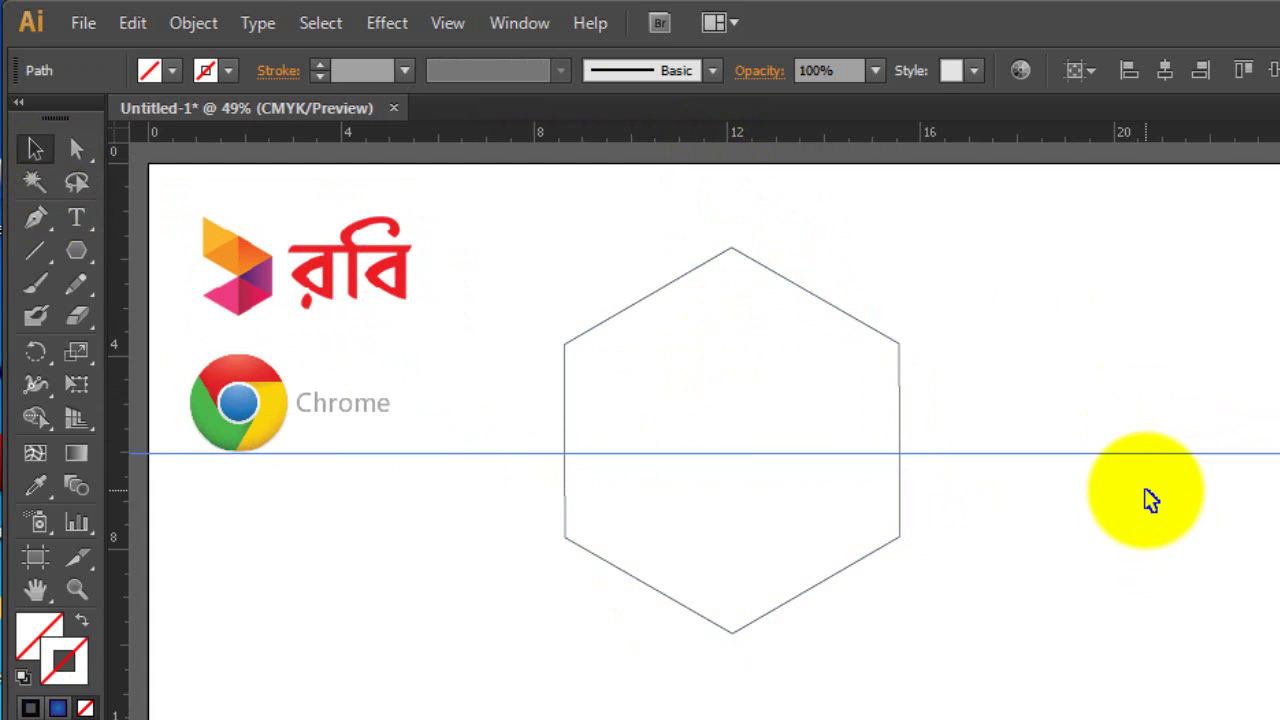
key(Delete)
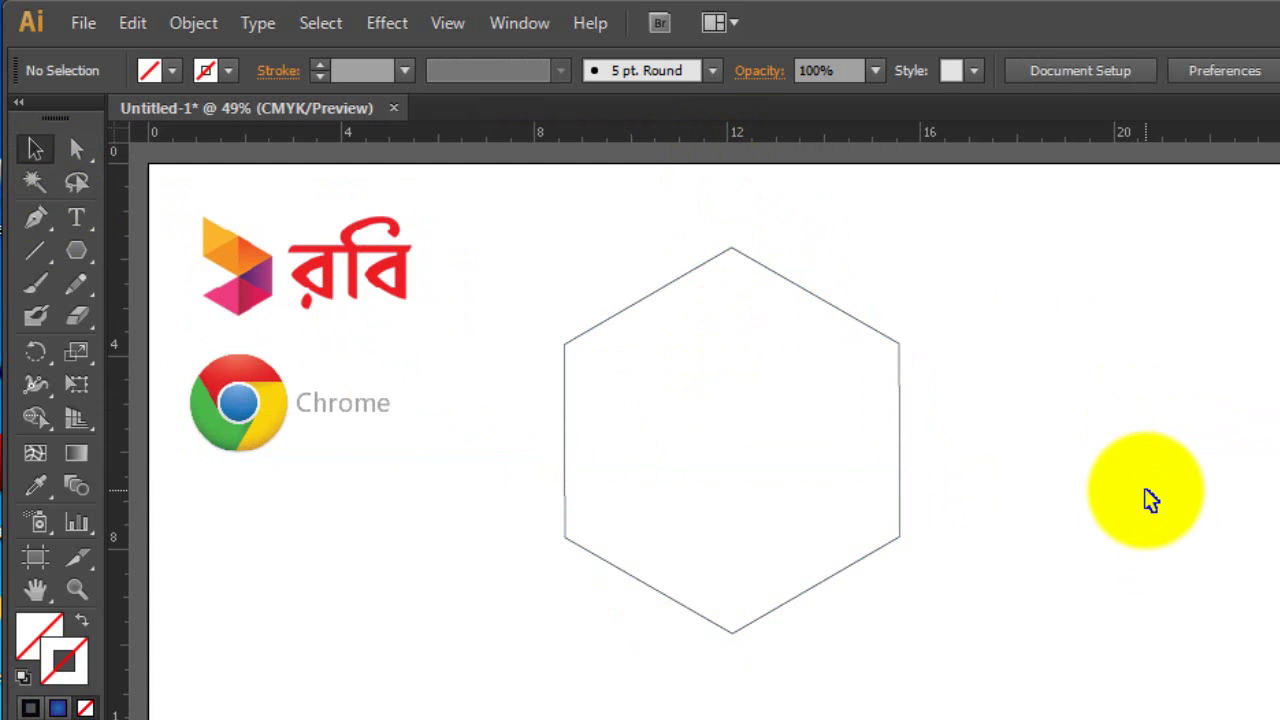
Draw a vertical line about 10.6 in long through the hexagon's upper and lower corners, extending past both
click(656, 293)
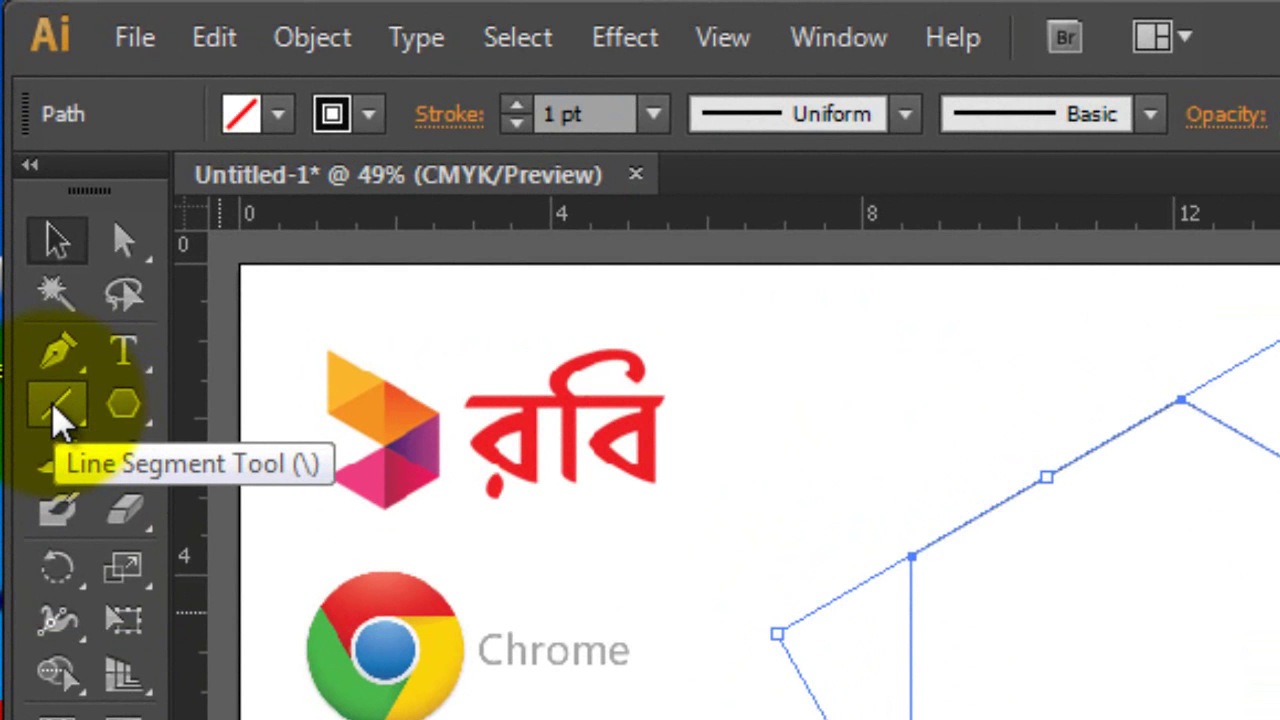
click(56, 410)
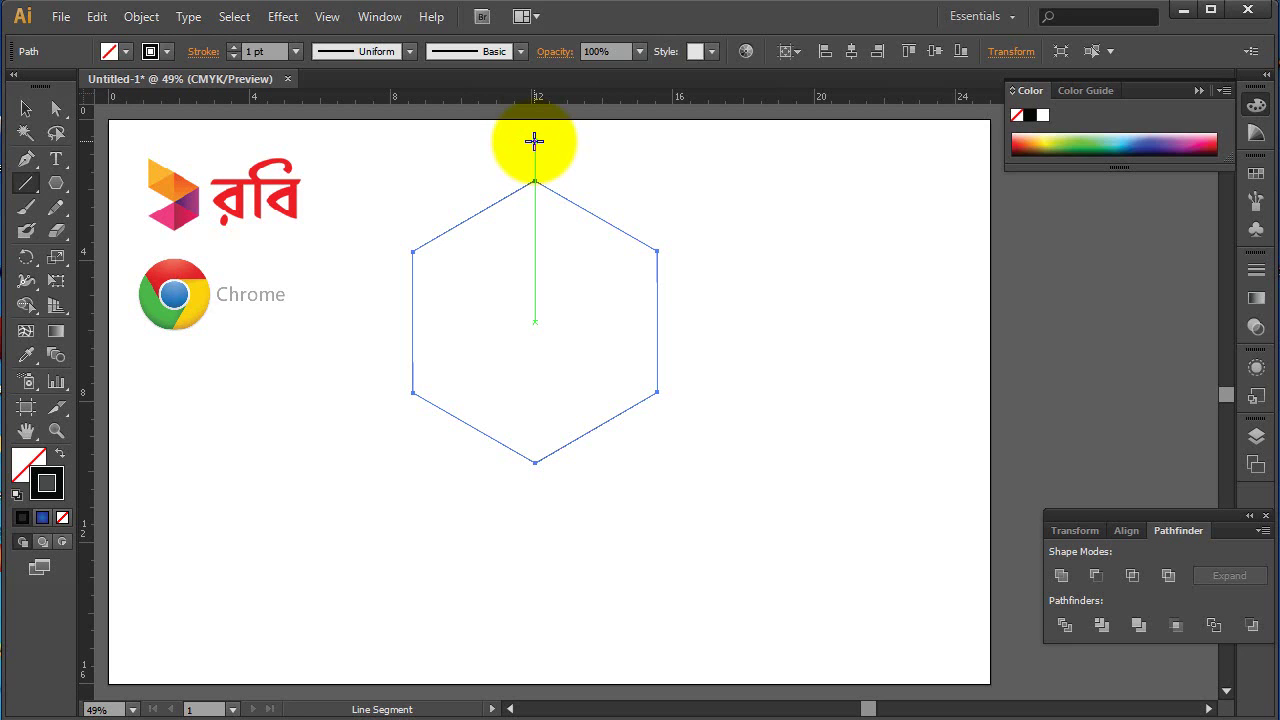
drag(534, 141, 532, 513)
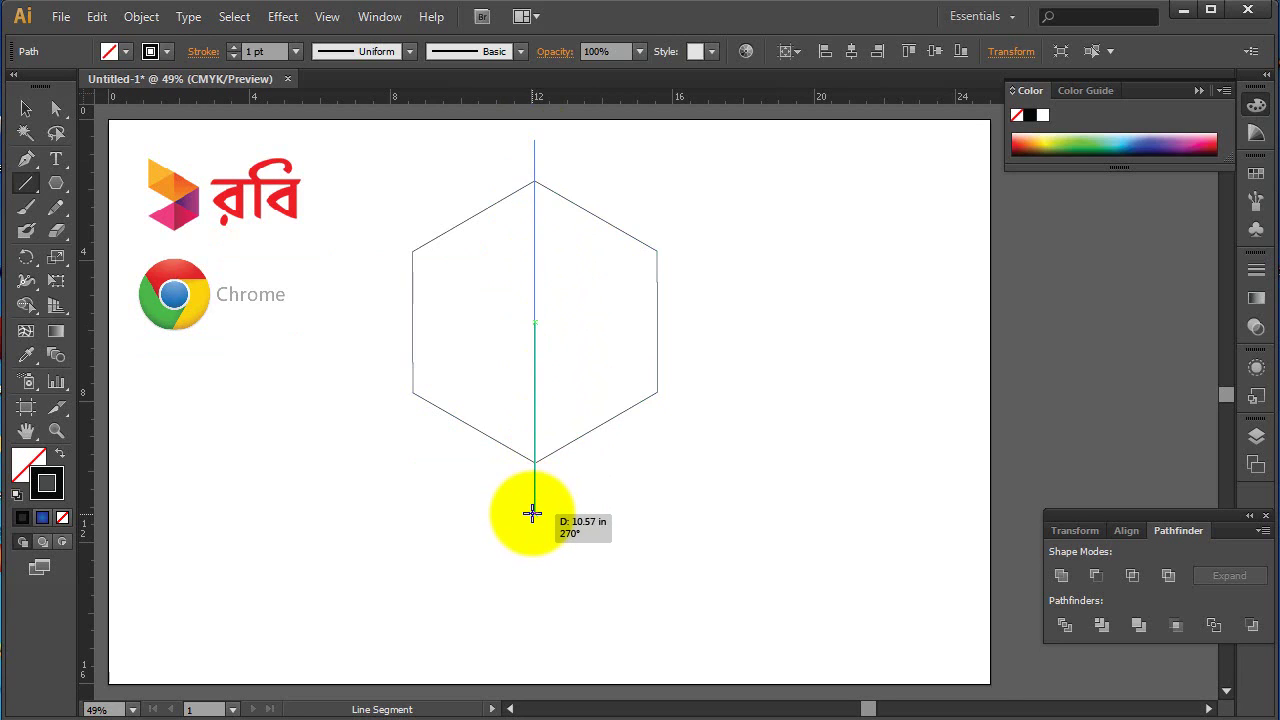
drag(532, 513, 532, 513)
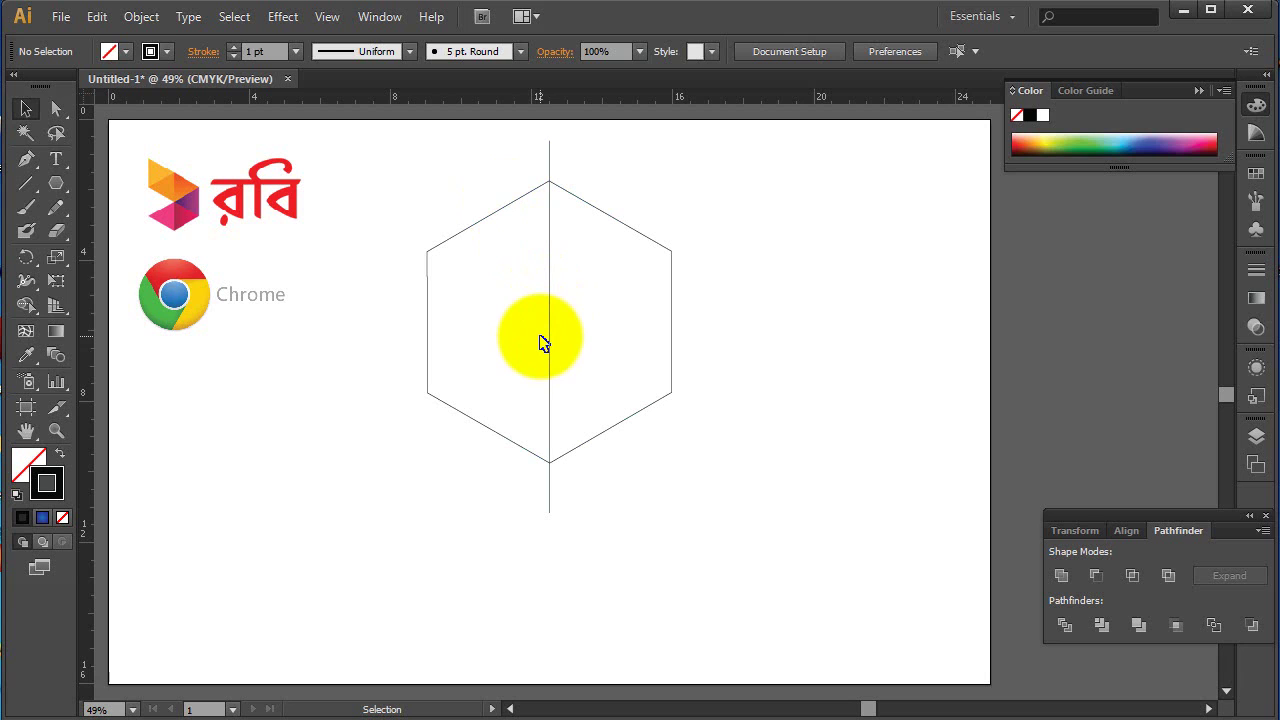
Centre the hexagon and the line horizontally and vertically on the artboard, and place a horizontal guide through their centre
drag(449, 182, 616, 342)
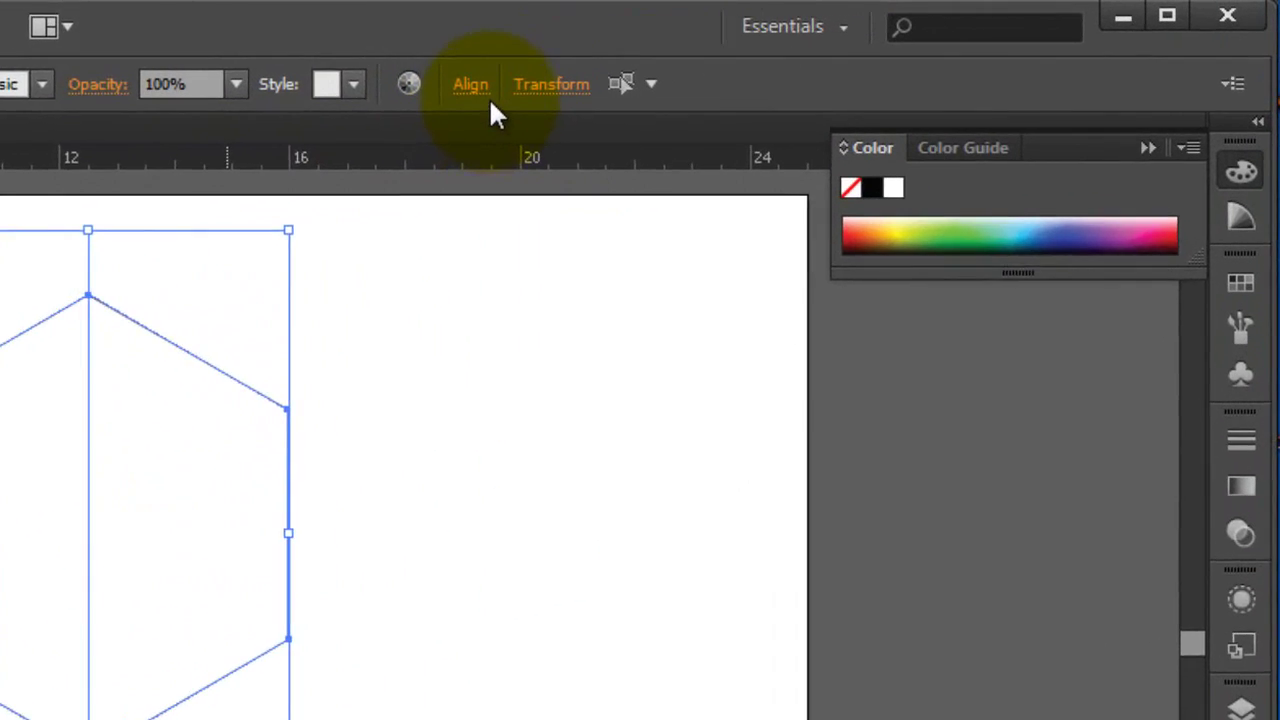
click(289, 110)
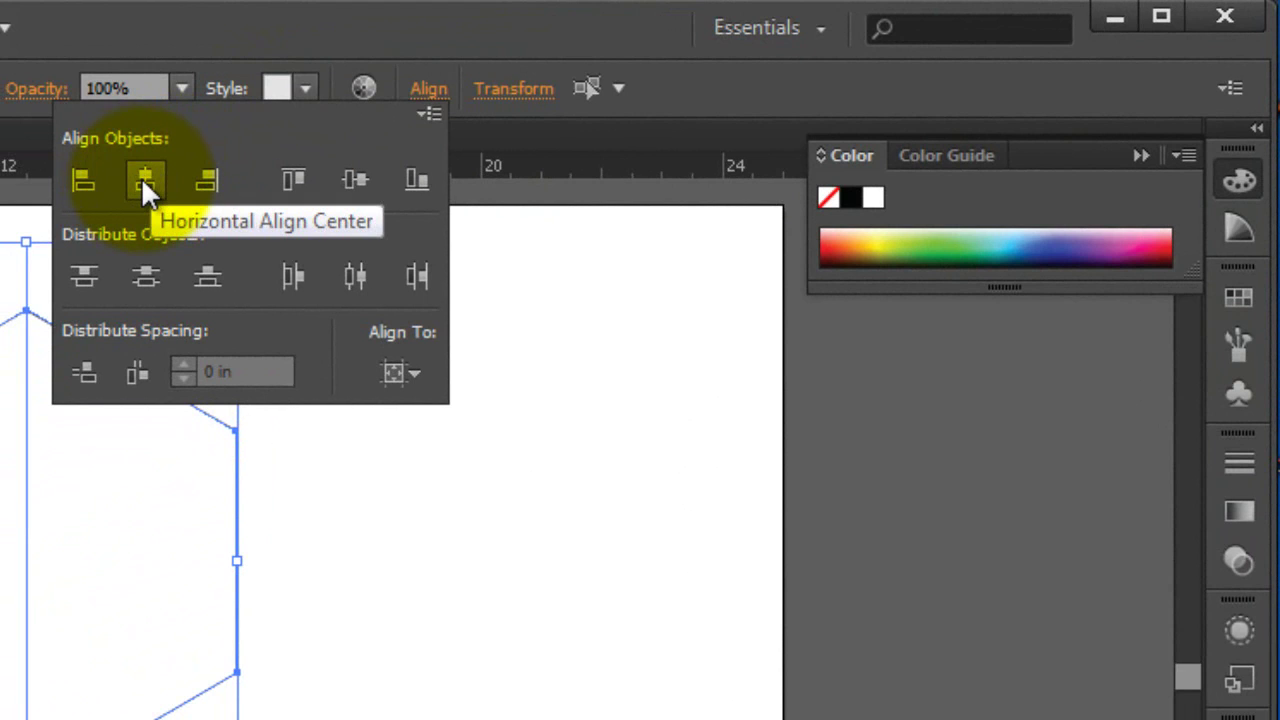
click(347, 177)
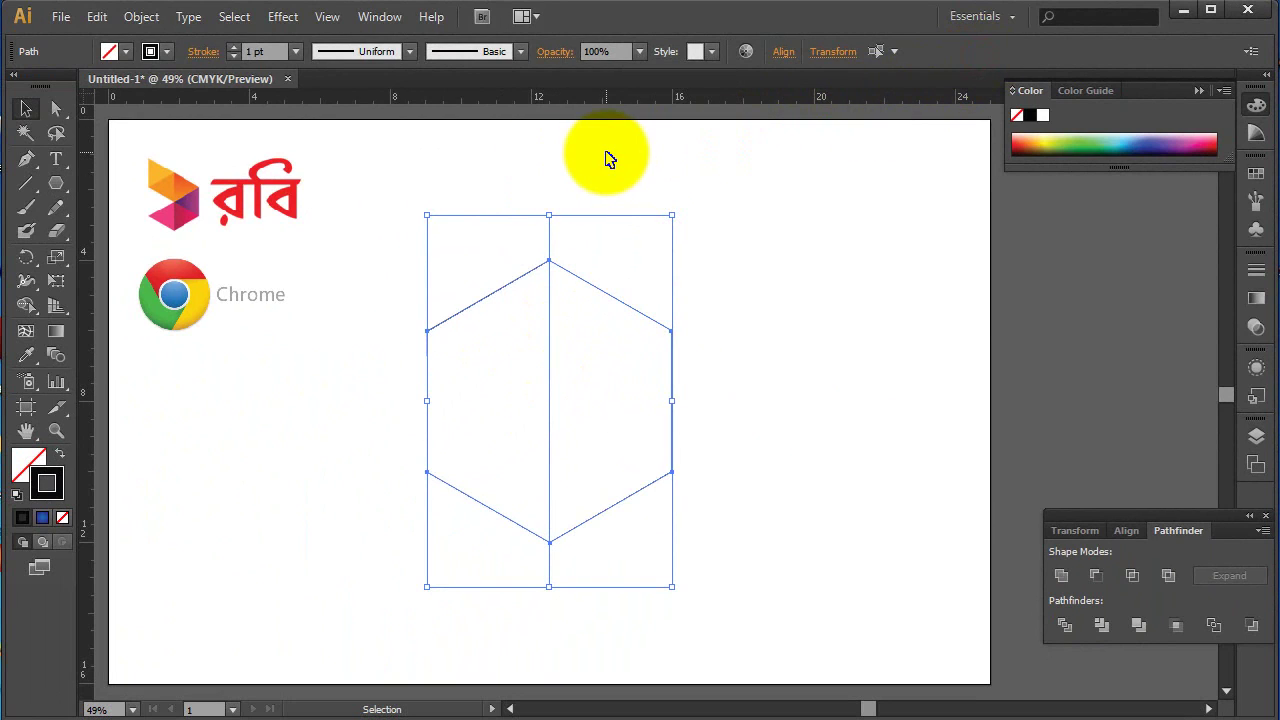
drag(598, 108, 594, 424)
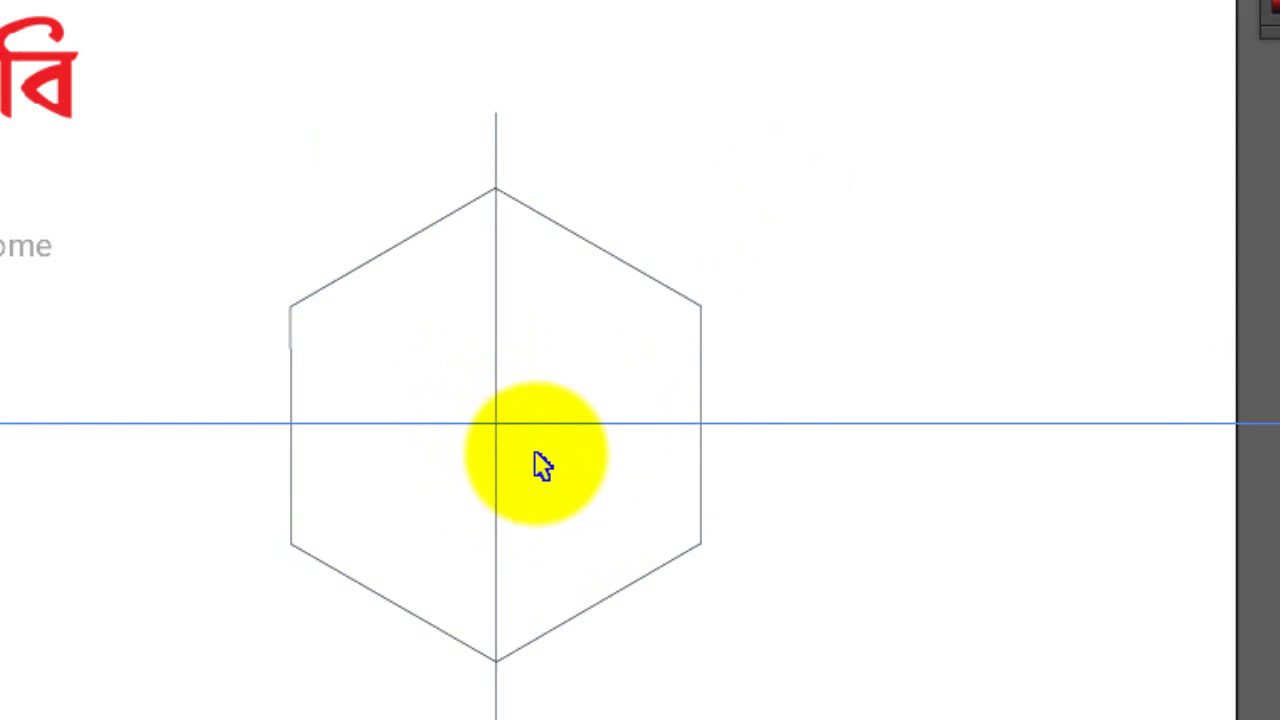
Rotate a copy of the vertical line by 360/6 degrees about the hexagon's centre, and repeat the transformation for a third diagonal
click(497, 133)
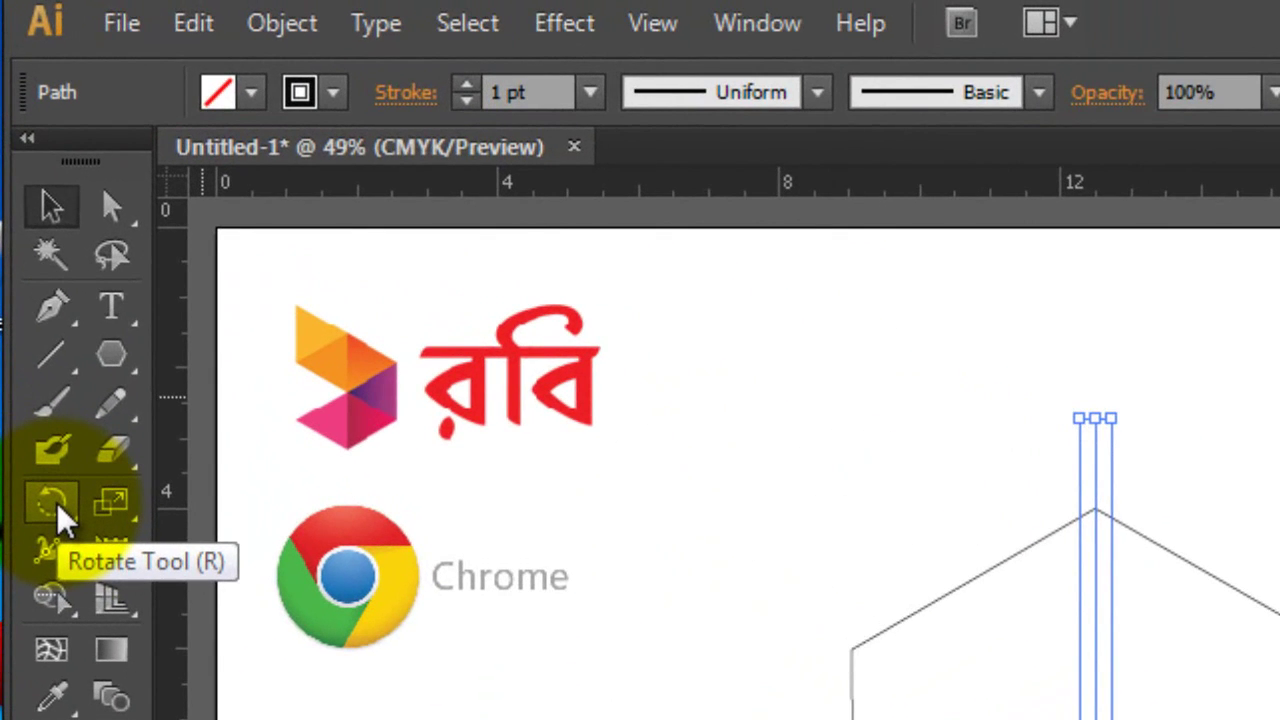
click(55, 505)
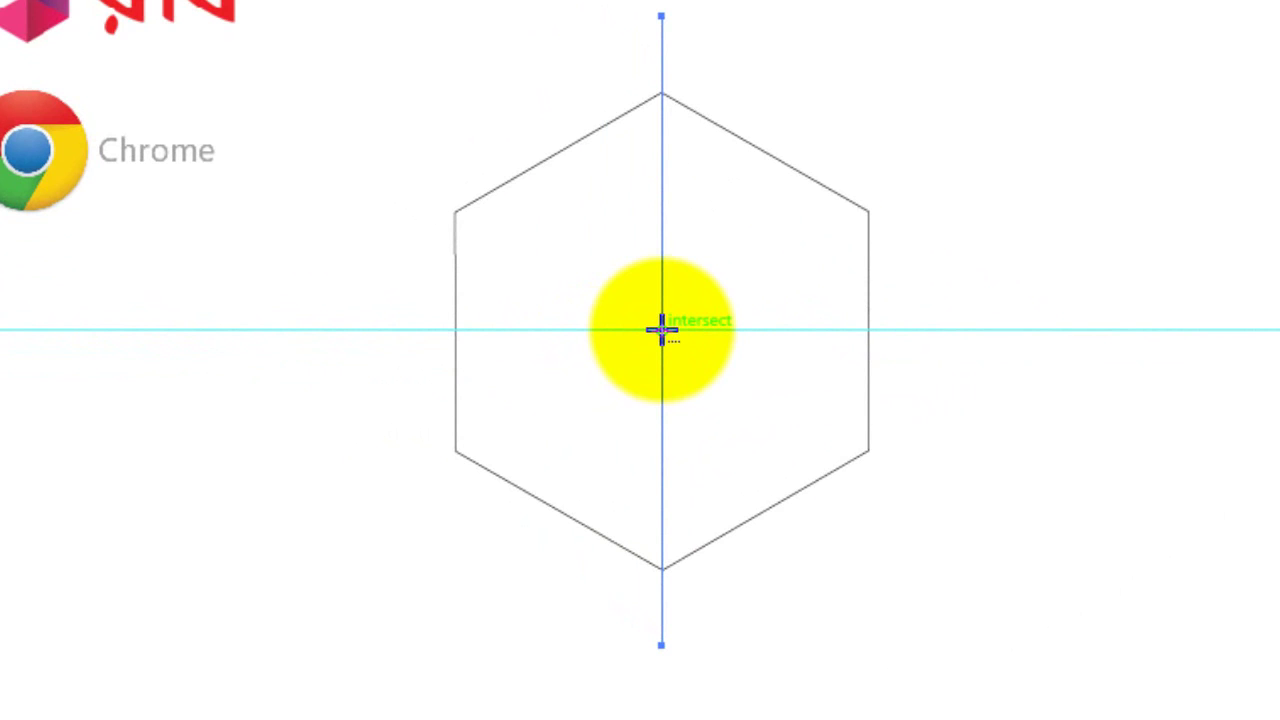
alt+click(661, 329)
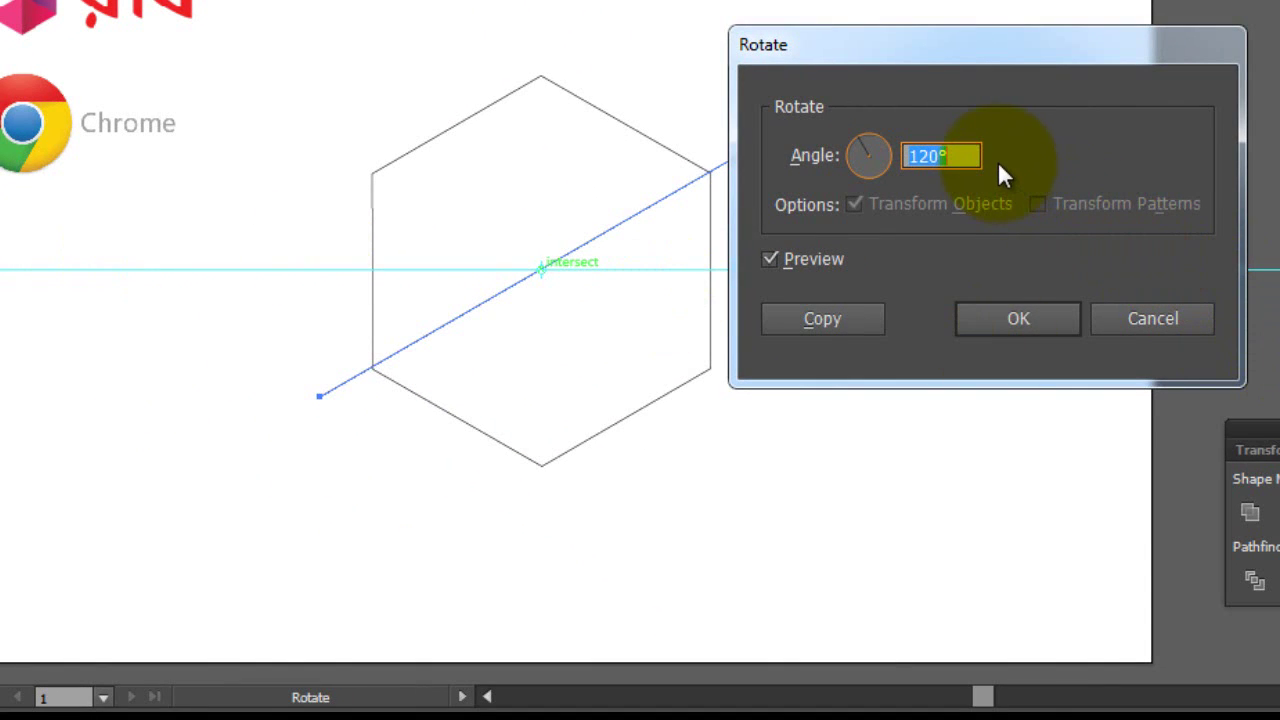
click(955, 162)
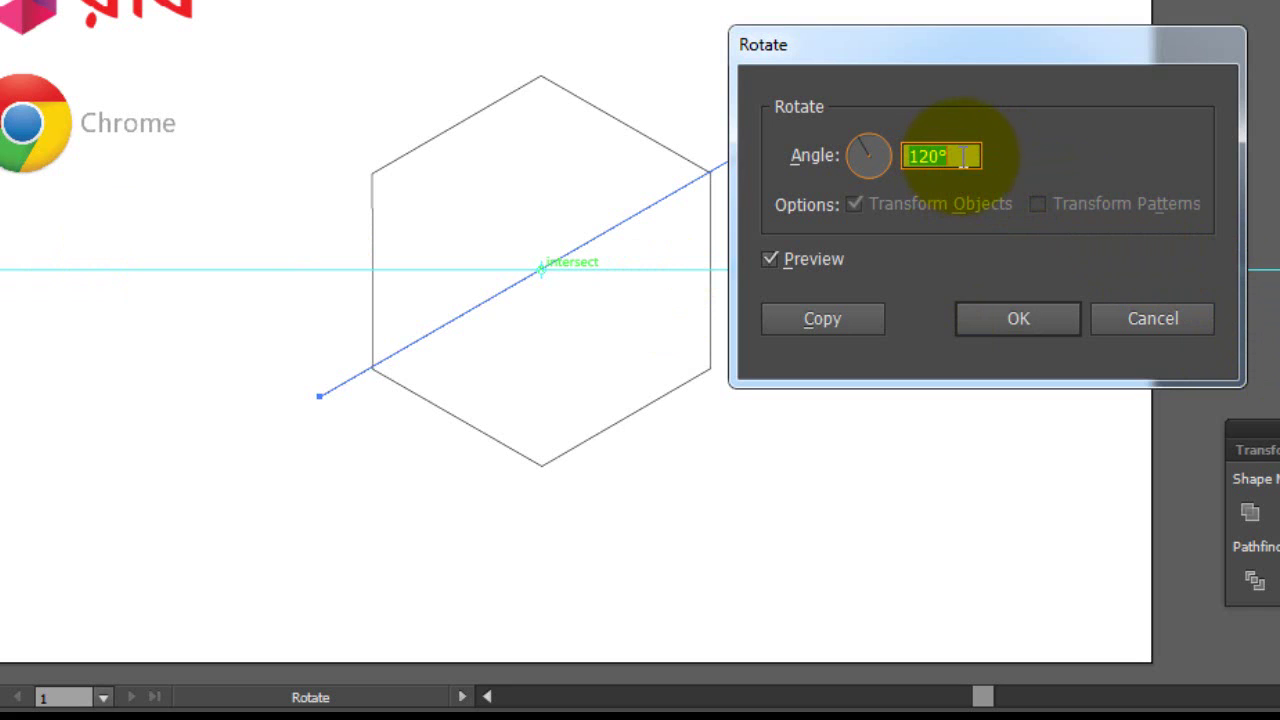
click(868, 160)
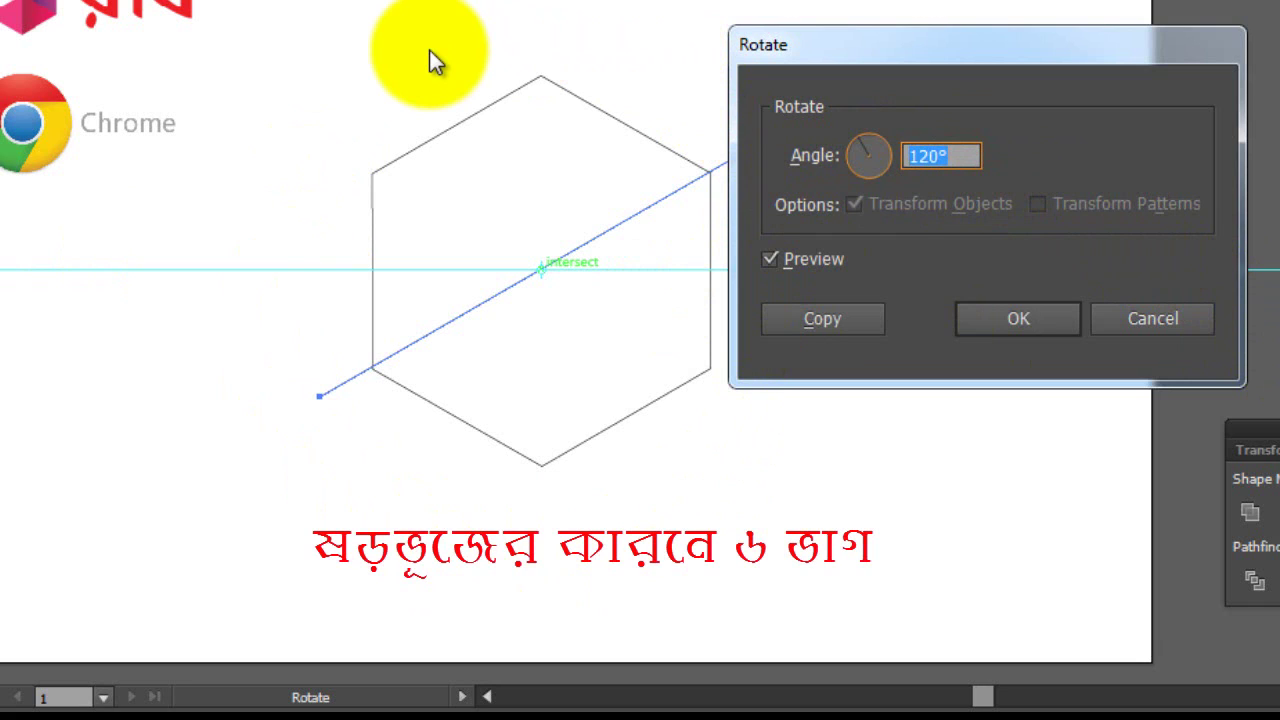
text(360/6)
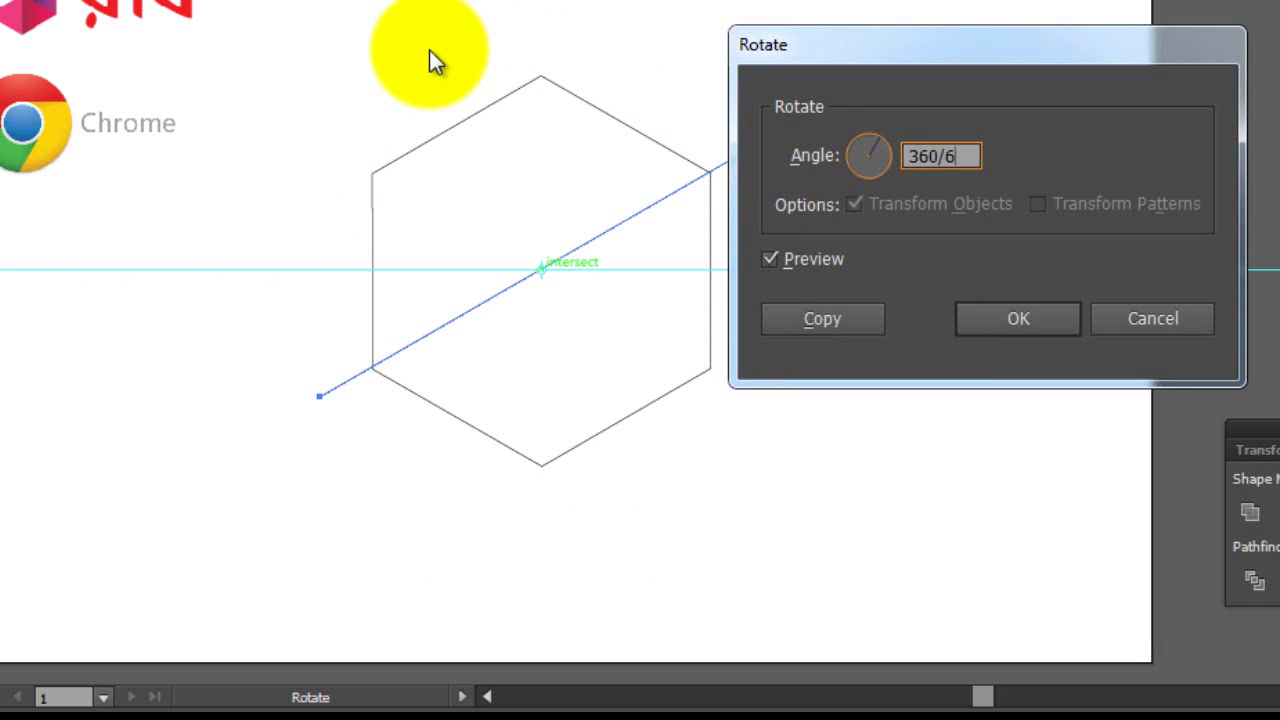
click(822, 318)
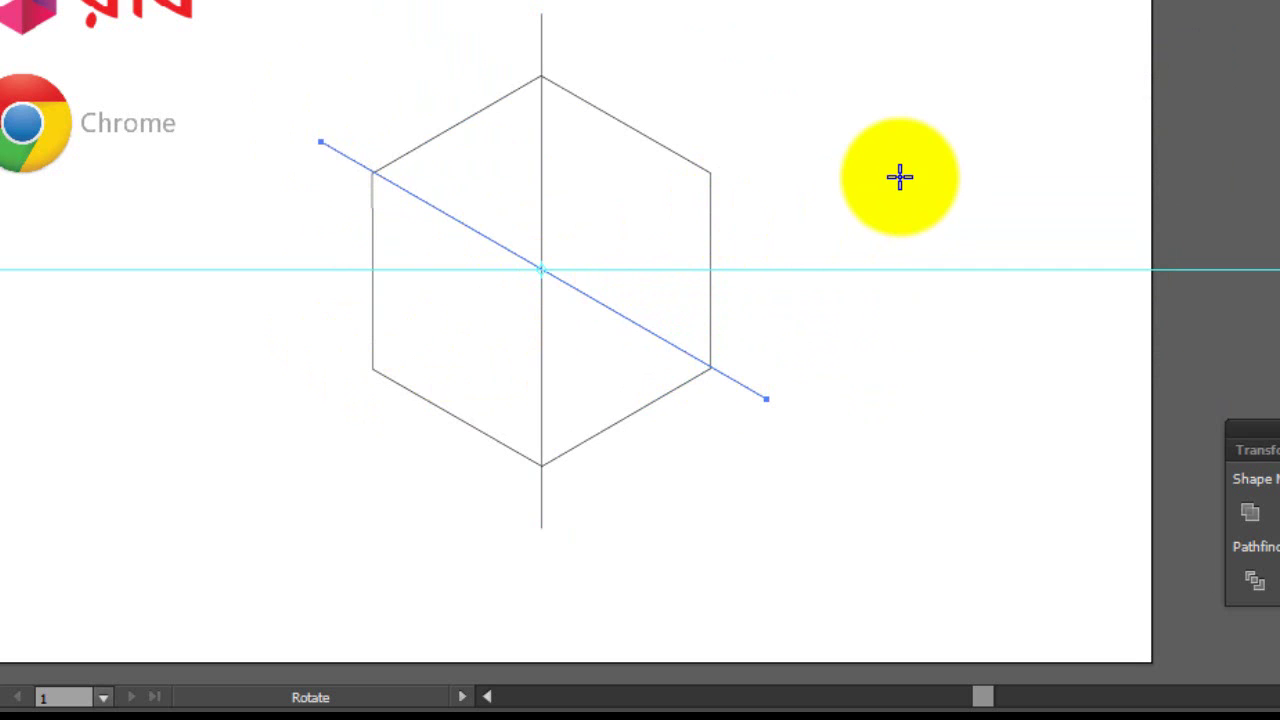
key(ctrl+d)
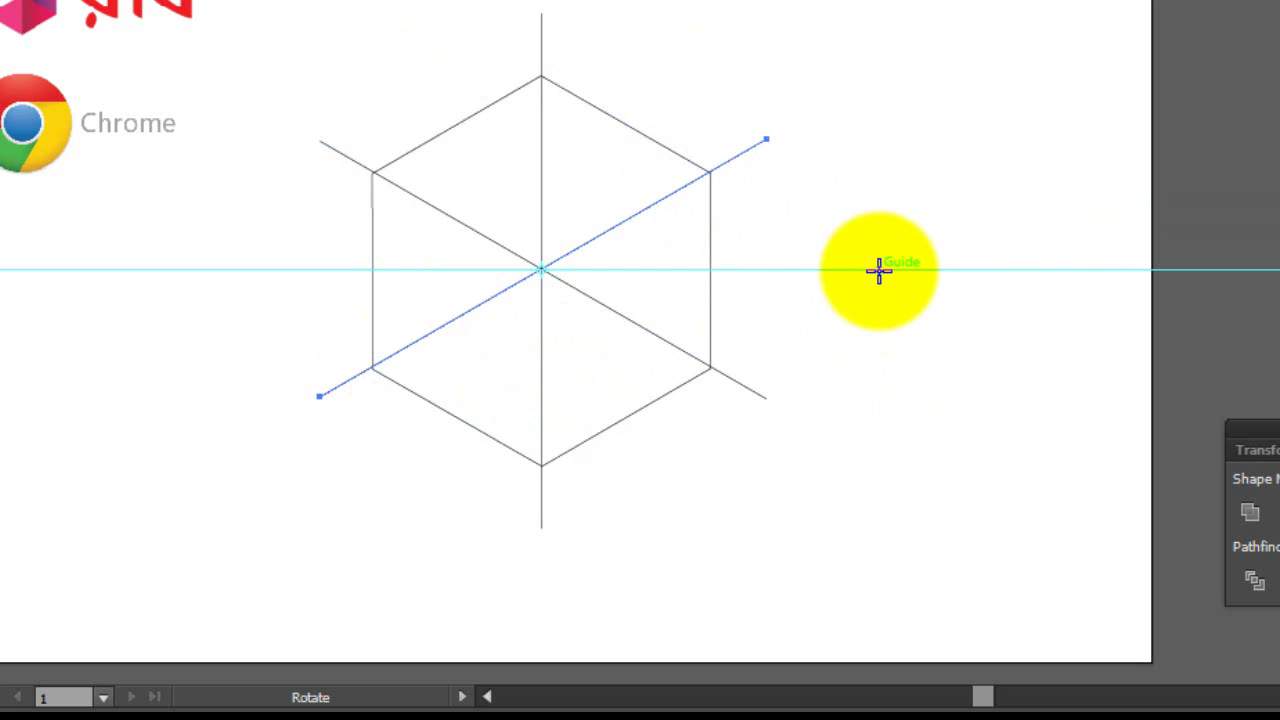
Delete the horizontal guide running through the hexagon's centre
key(v)
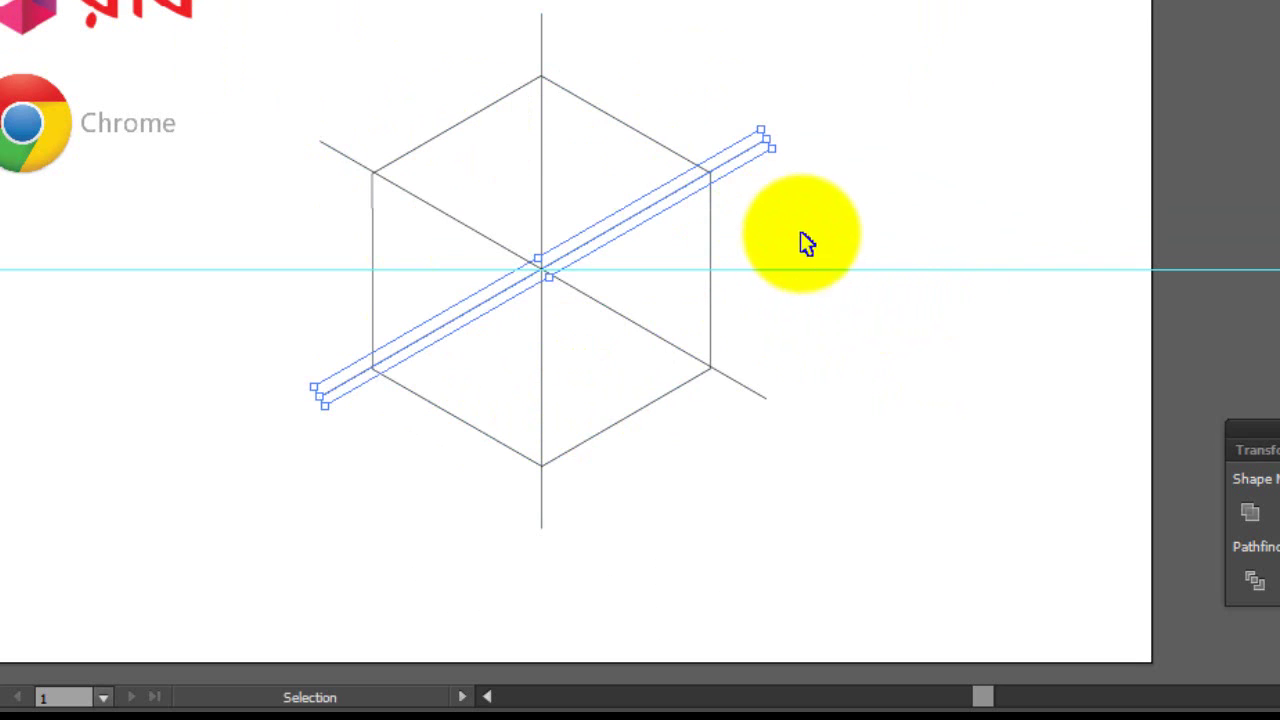
click(852, 274)
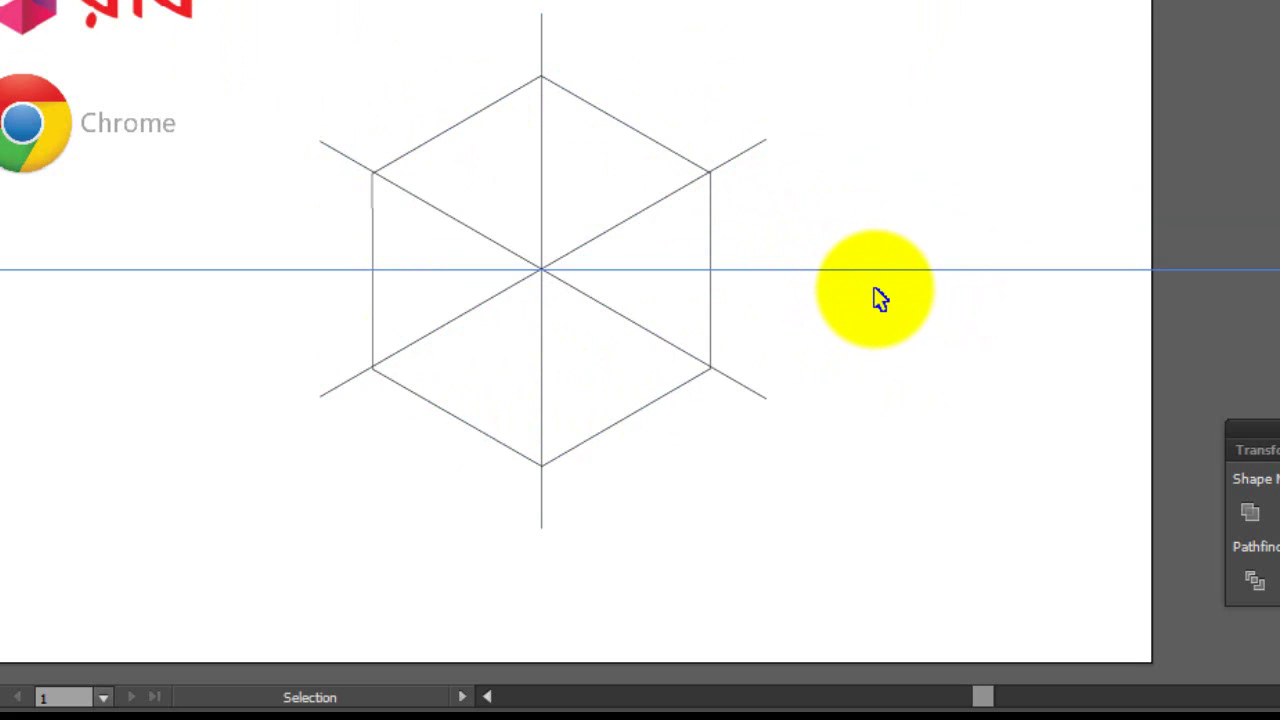
key(Delete)
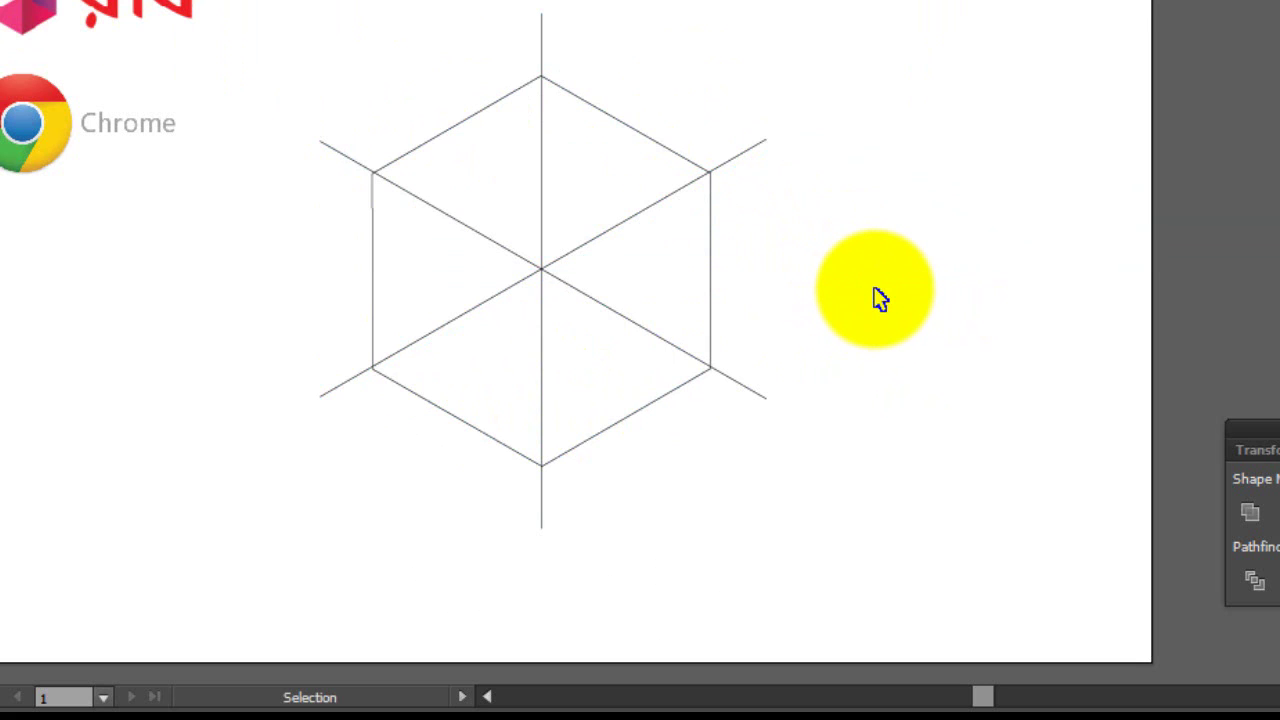
Divide the hexagon along its three crossing lines with Pathfinder and ungroup the resulting pieces
drag(351, 14, 800, 563)
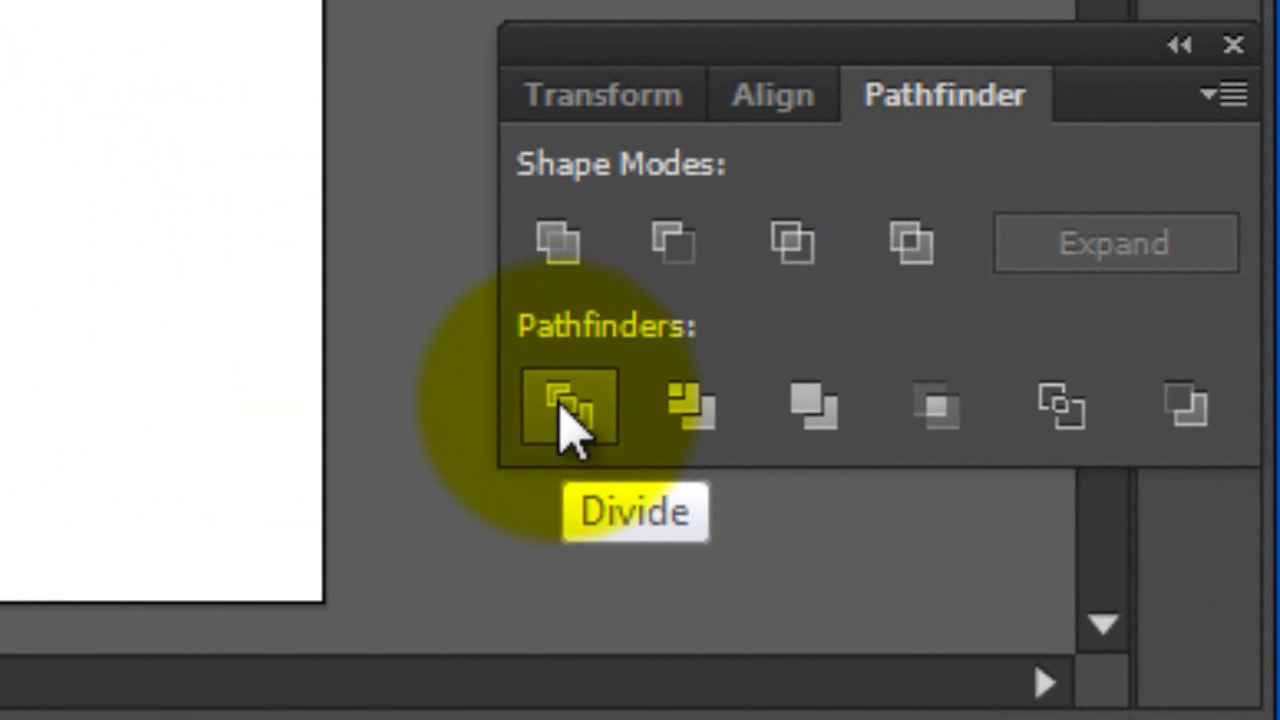
click(573, 415)
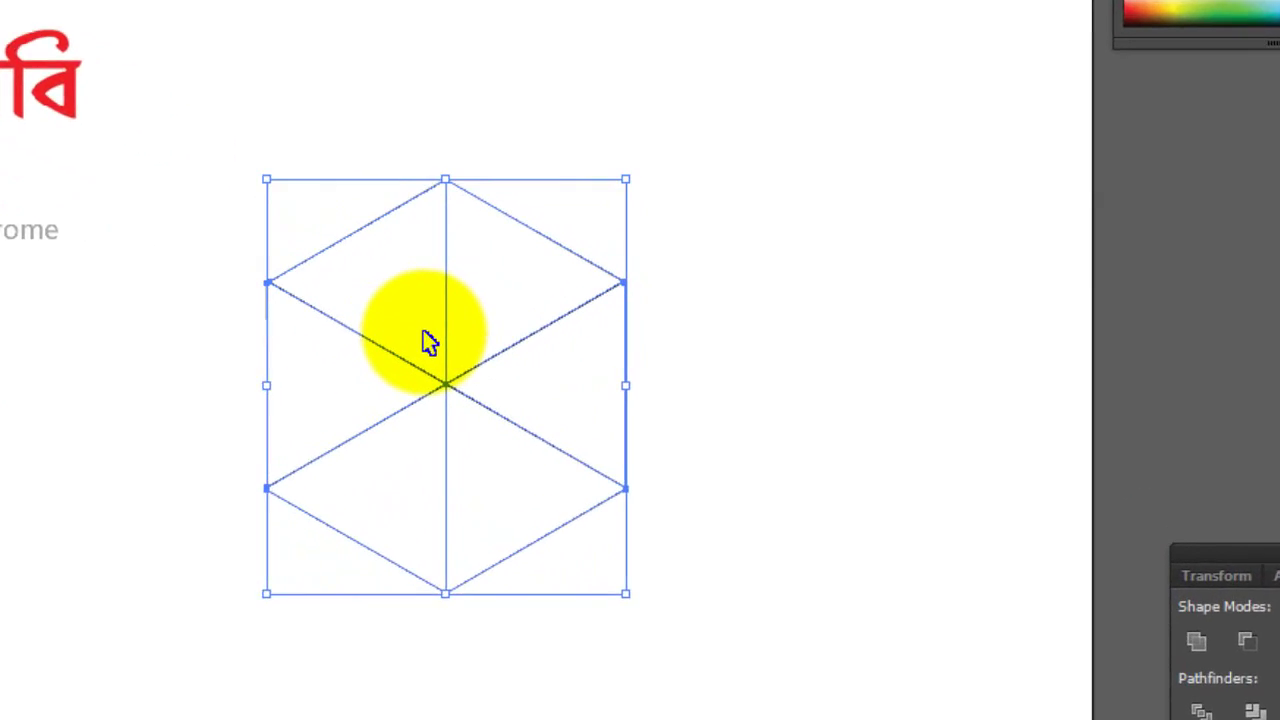
right_click(534, 365)
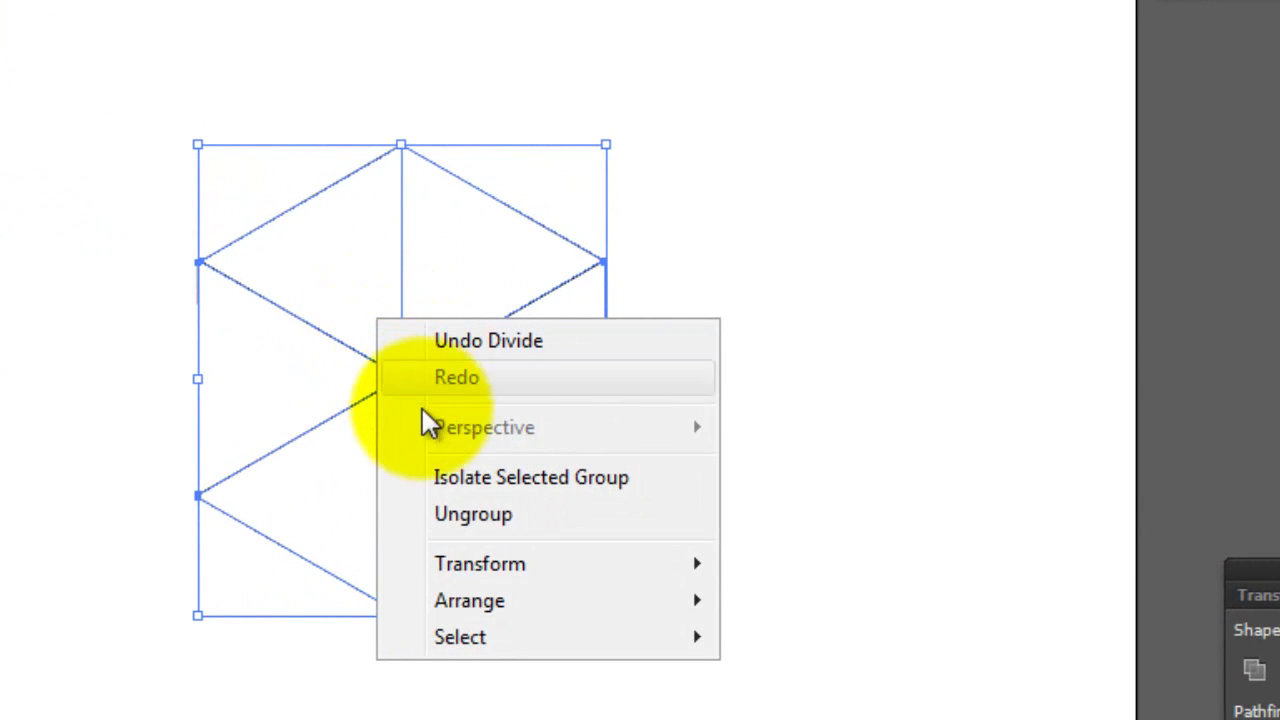
click(461, 516)
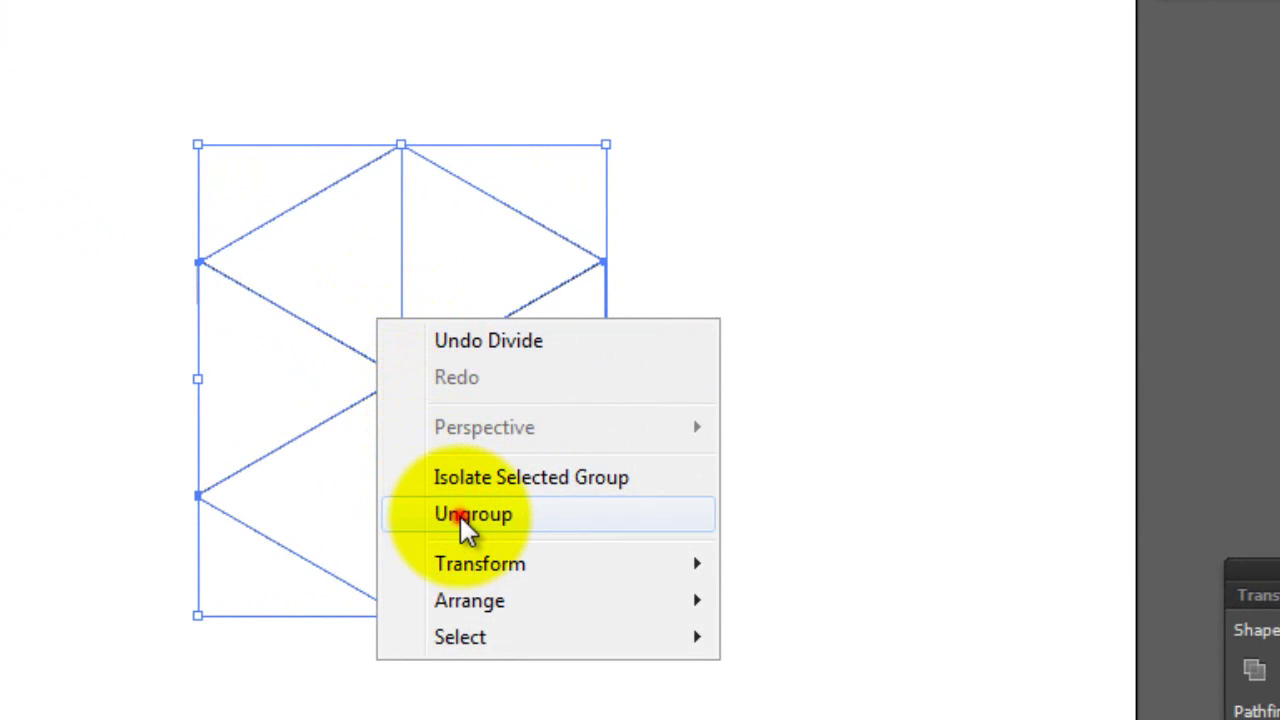
click(130, 408)
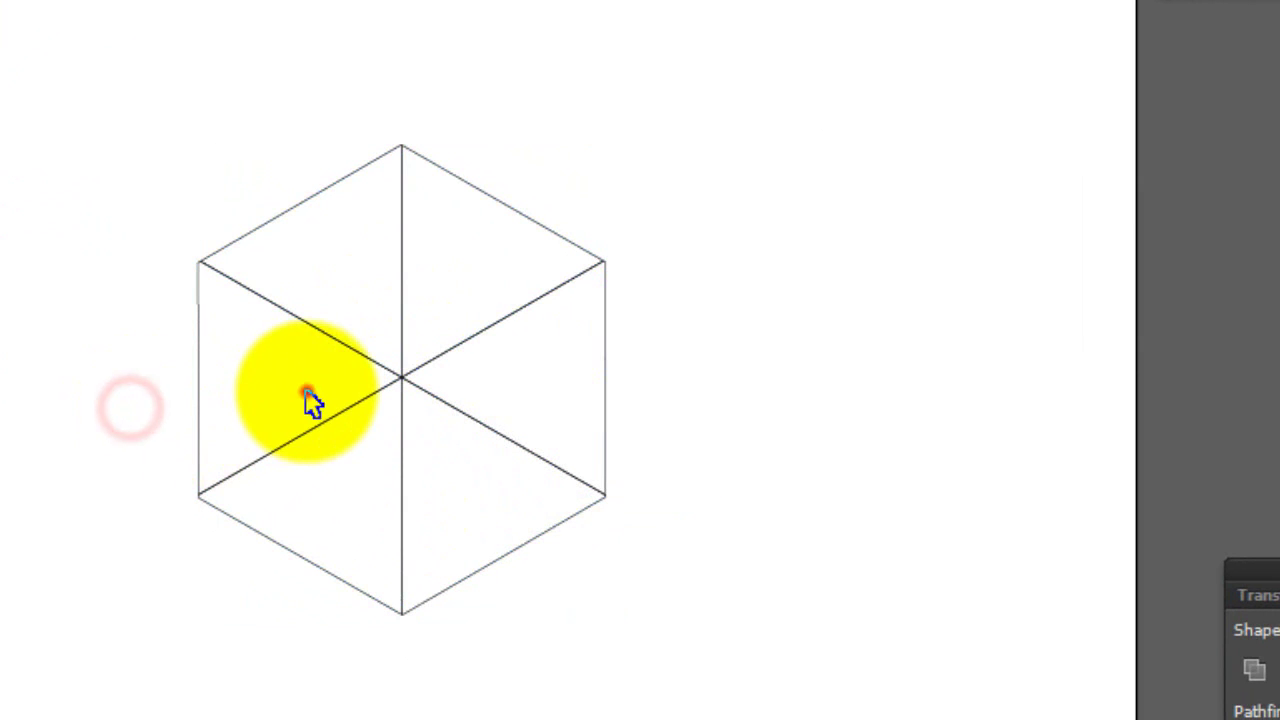
Move the hexagon's left triangle straight up about 3.96 in so it adjoins the outer edge of the upper-left triangle
click(313, 229)
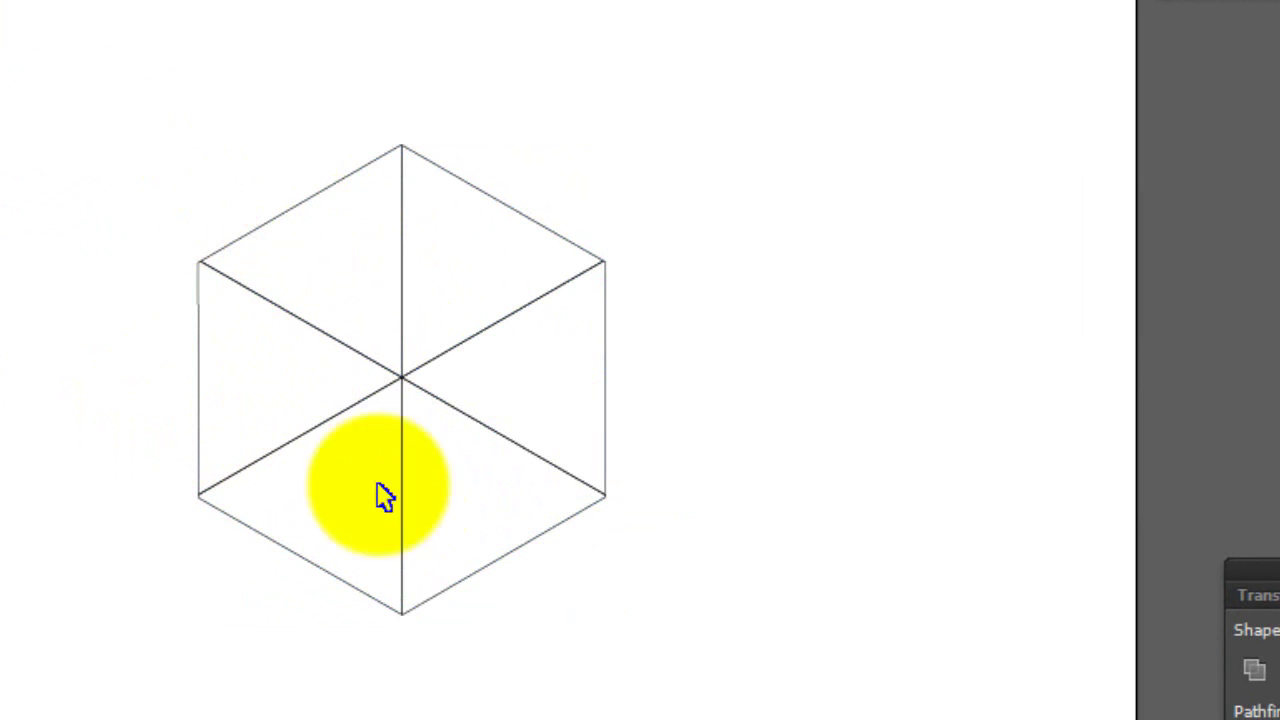
click(291, 206)
click(459, 183)
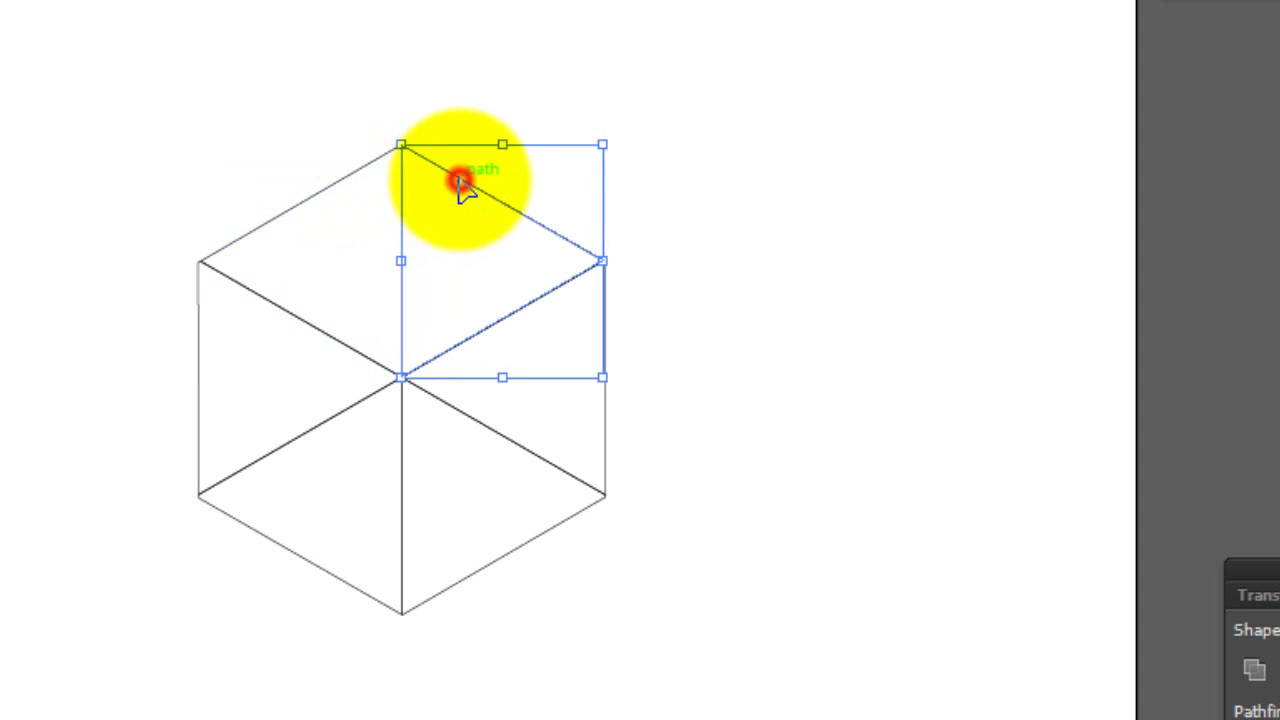
click(605, 432)
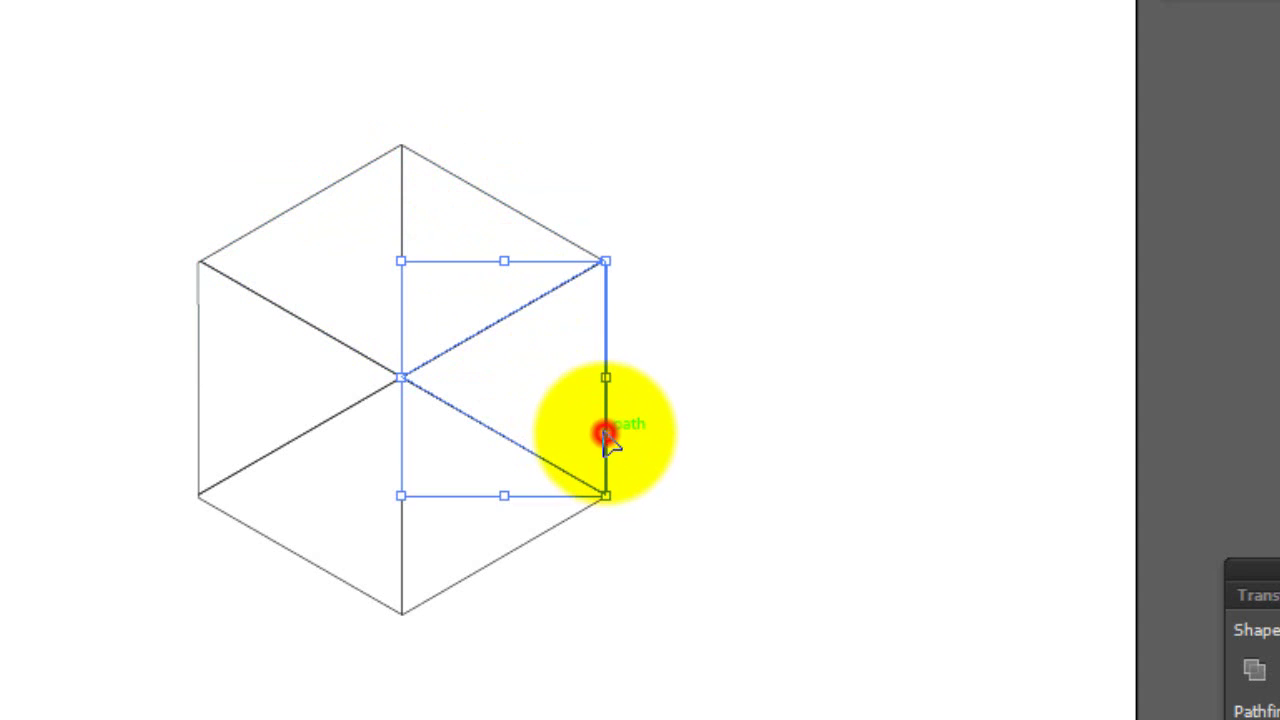
click(537, 536)
click(304, 560)
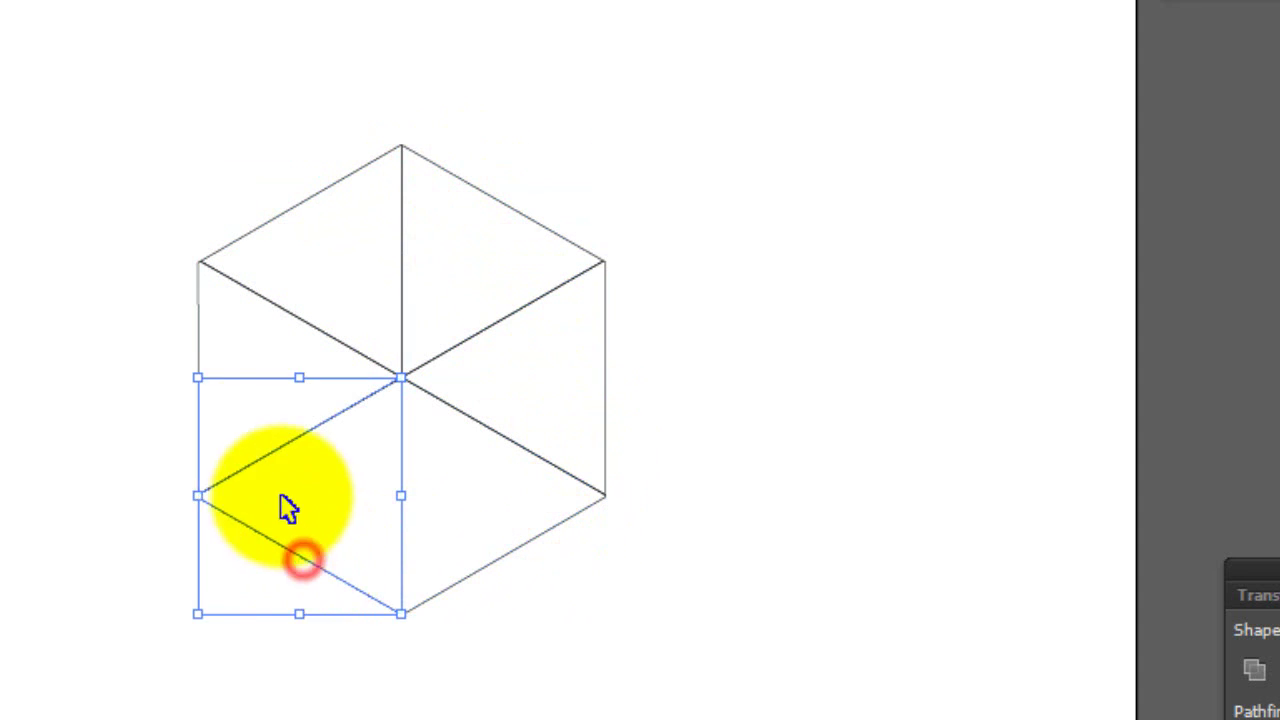
click(199, 347)
drag(199, 350, 199, 126)
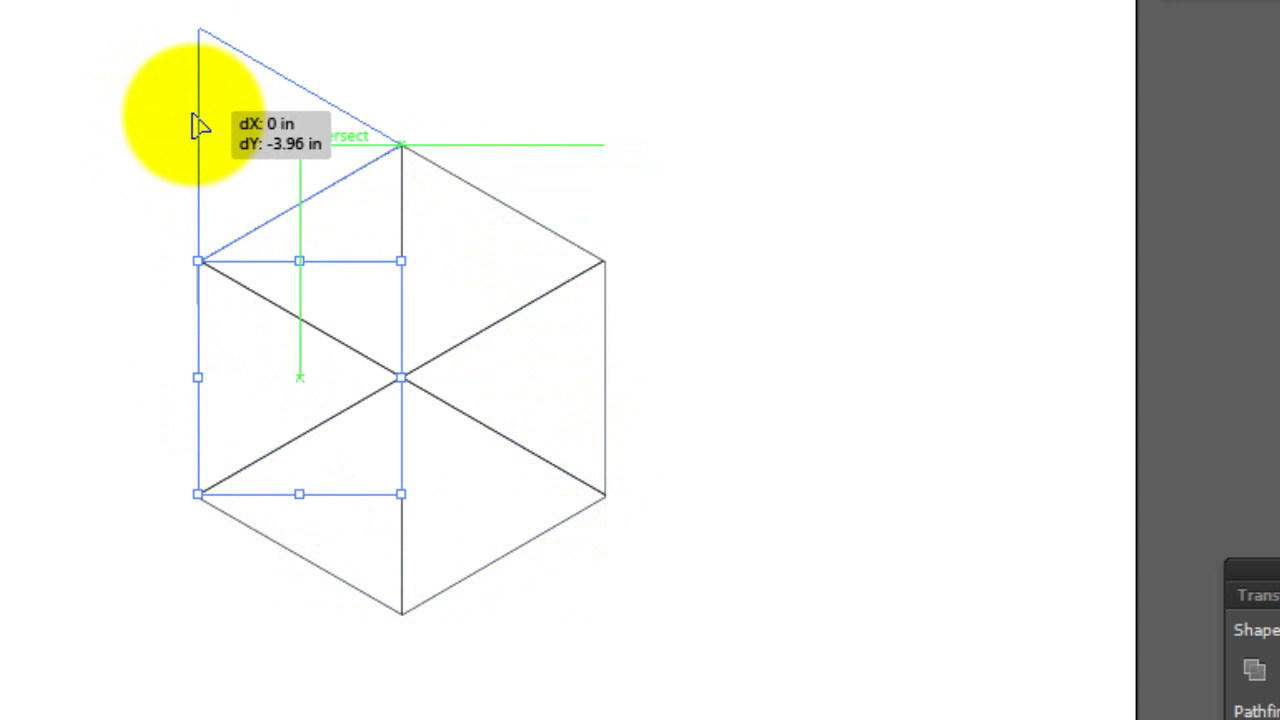
drag(199, 126, 200, 124)
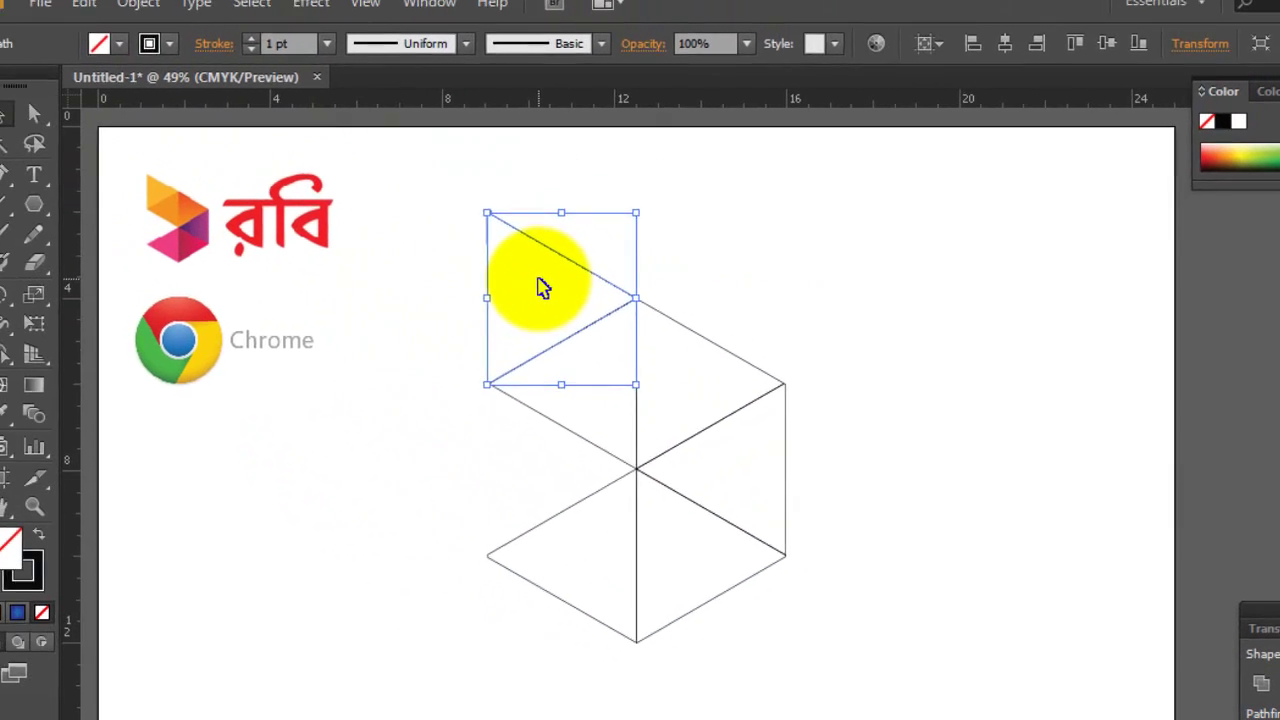
click(572, 305)
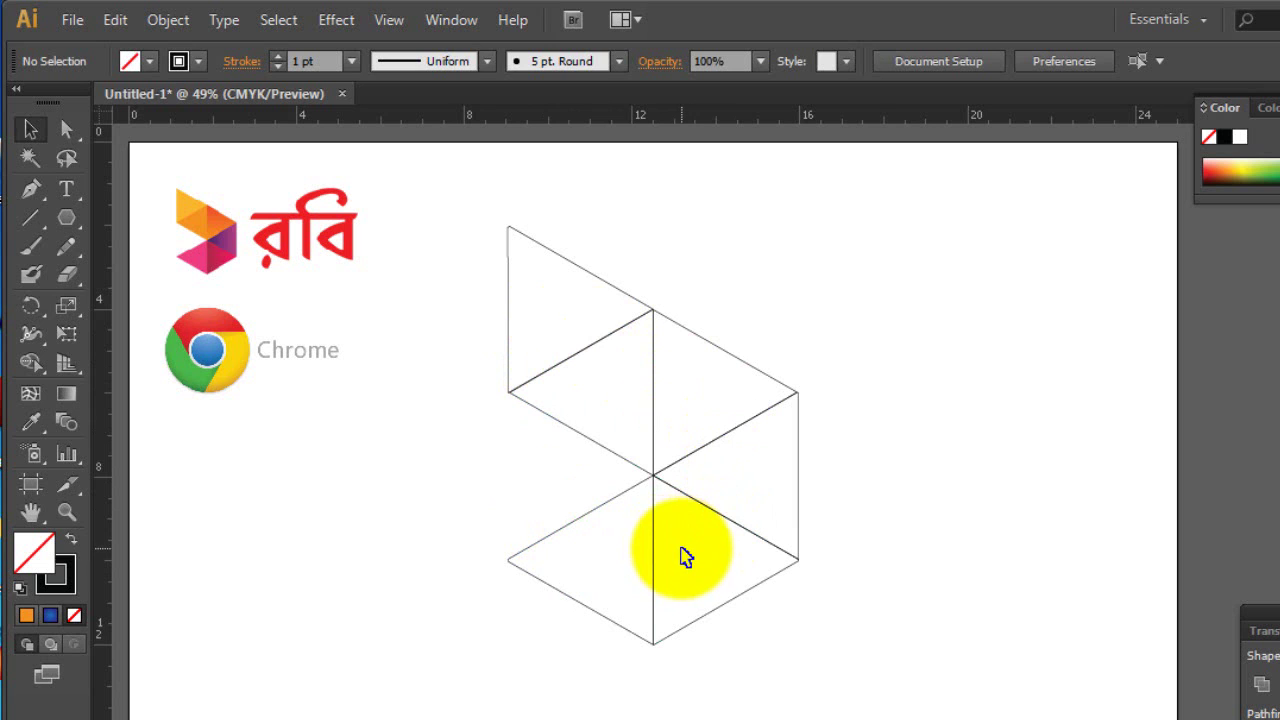
Fill the raised triangle with the Robi logo's yellow-orange and the triangle below it with the logo's orange, using the Eyedropper
click(508, 276)
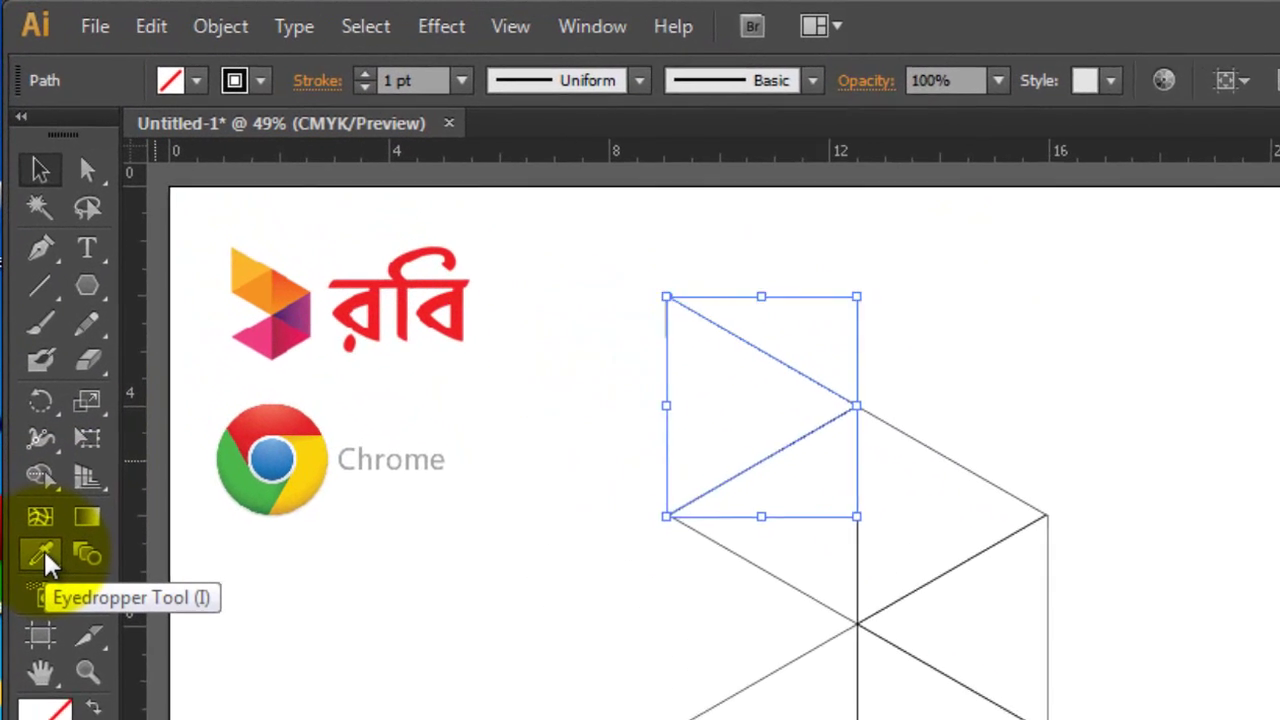
click(48, 588)
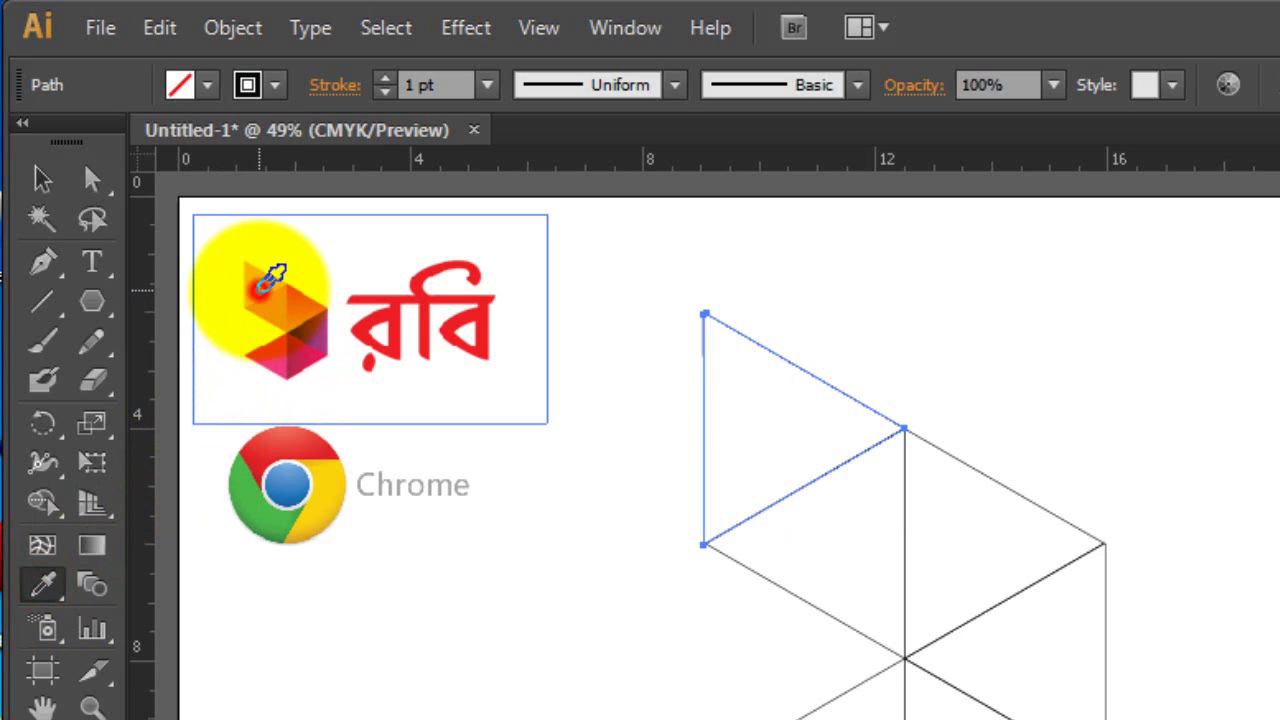
click(262, 290)
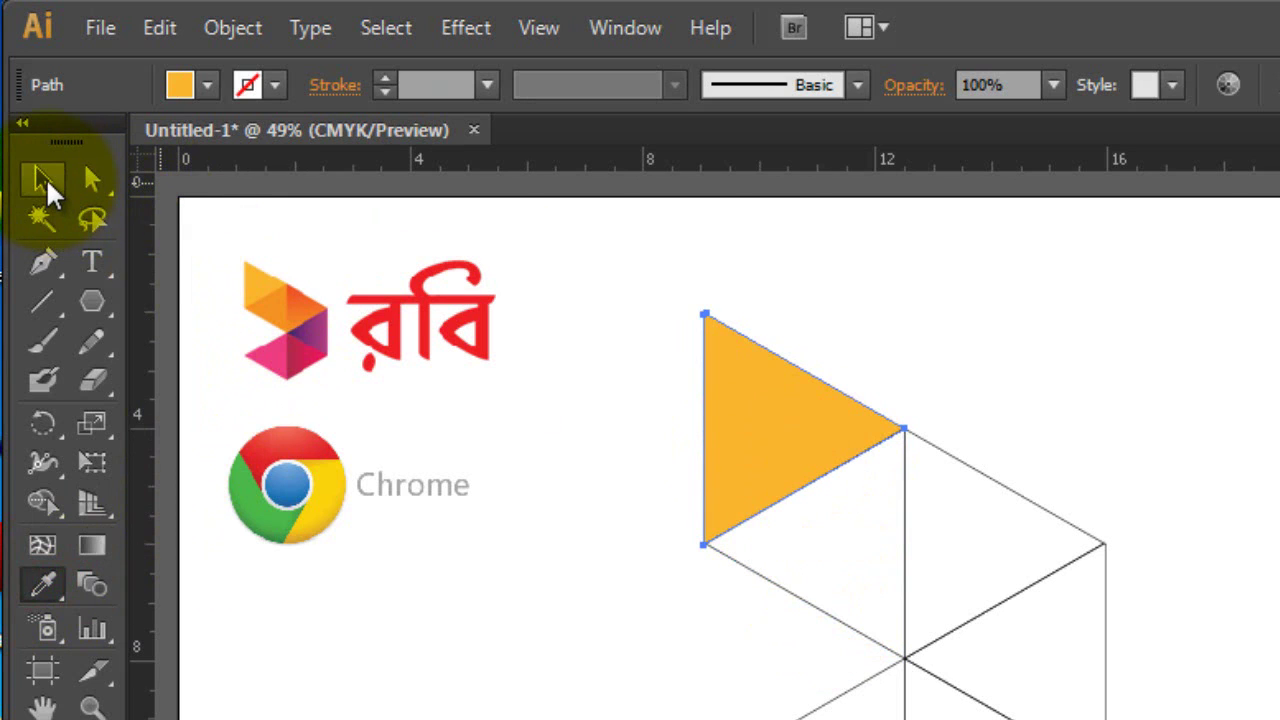
click(46, 180)
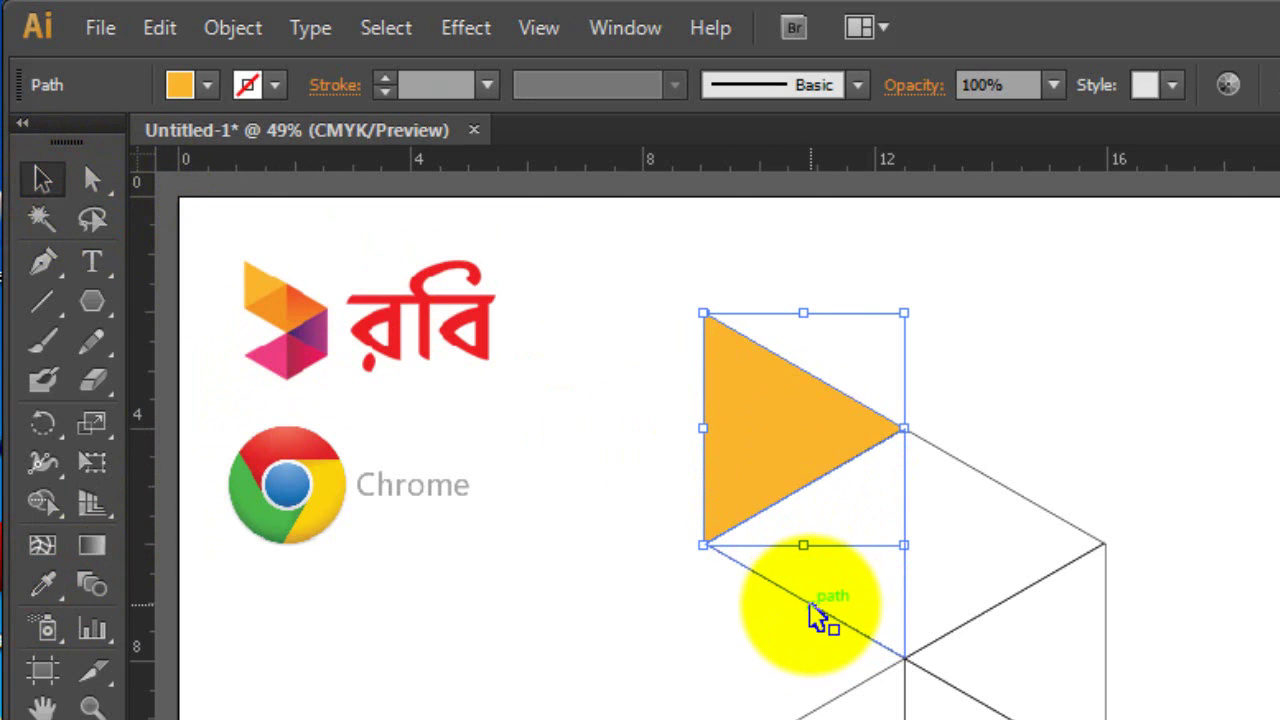
click(811, 607)
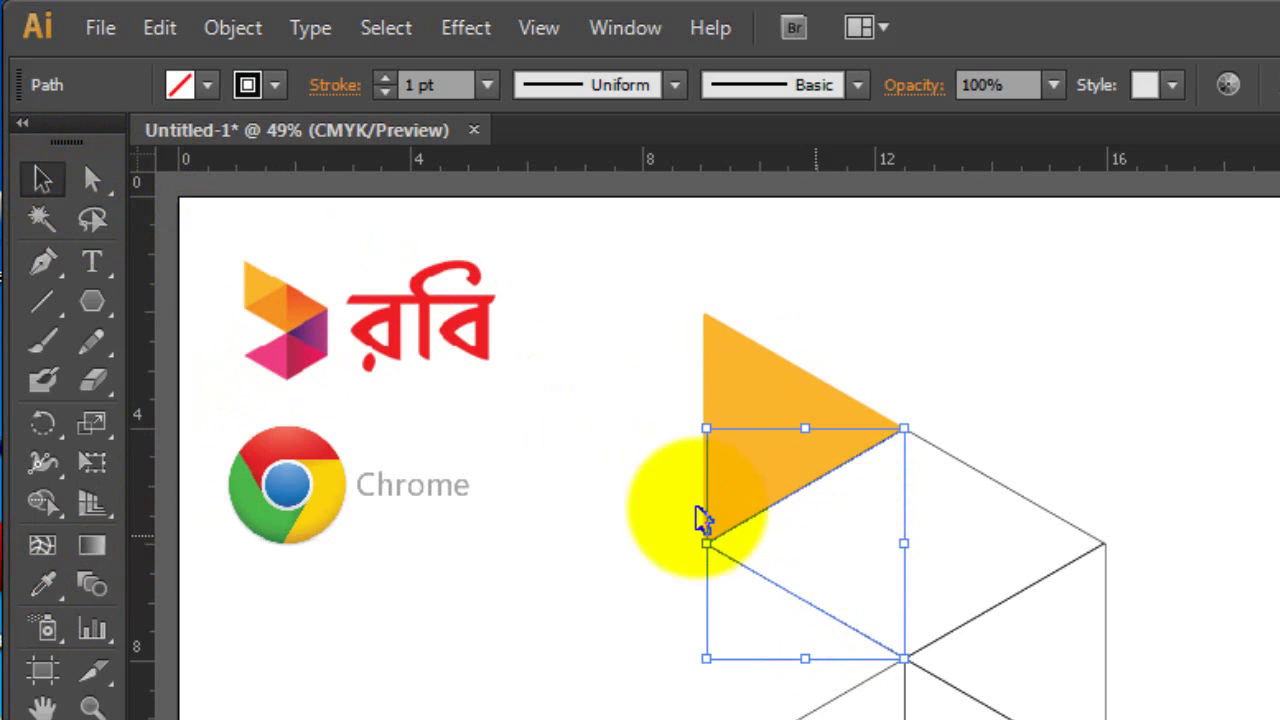
click(42, 584)
click(274, 303)
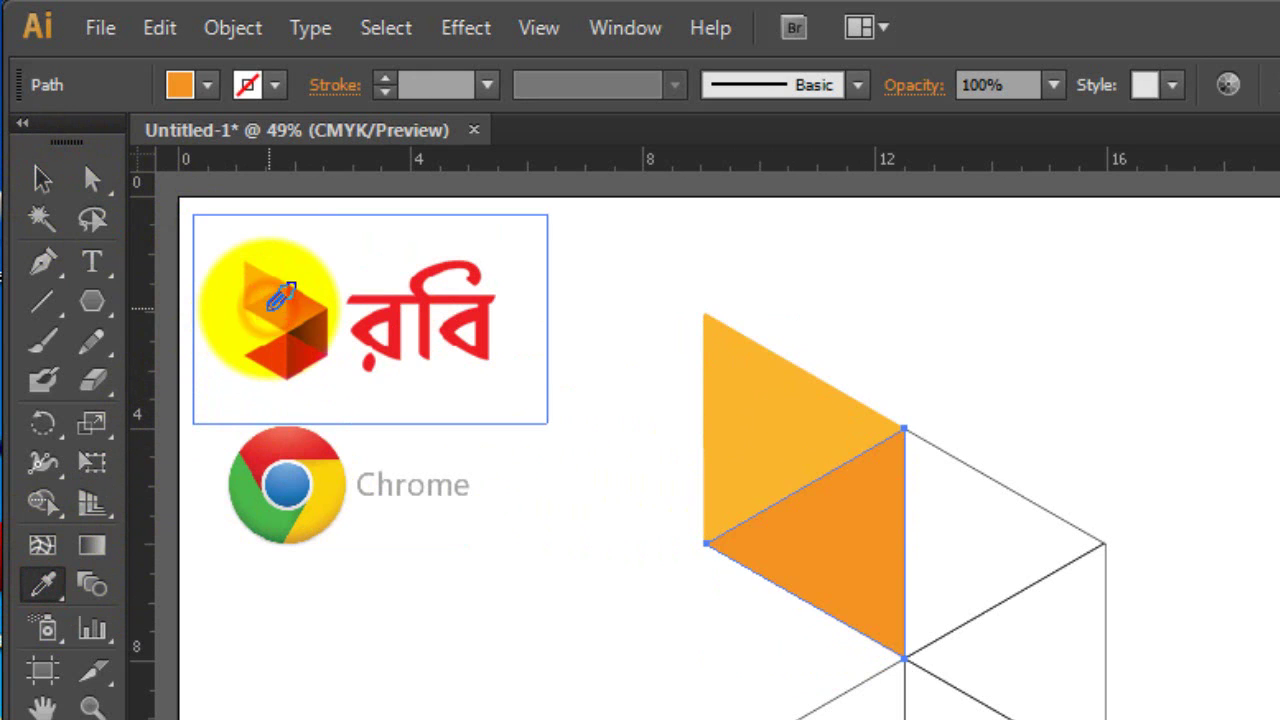
click(890, 550)
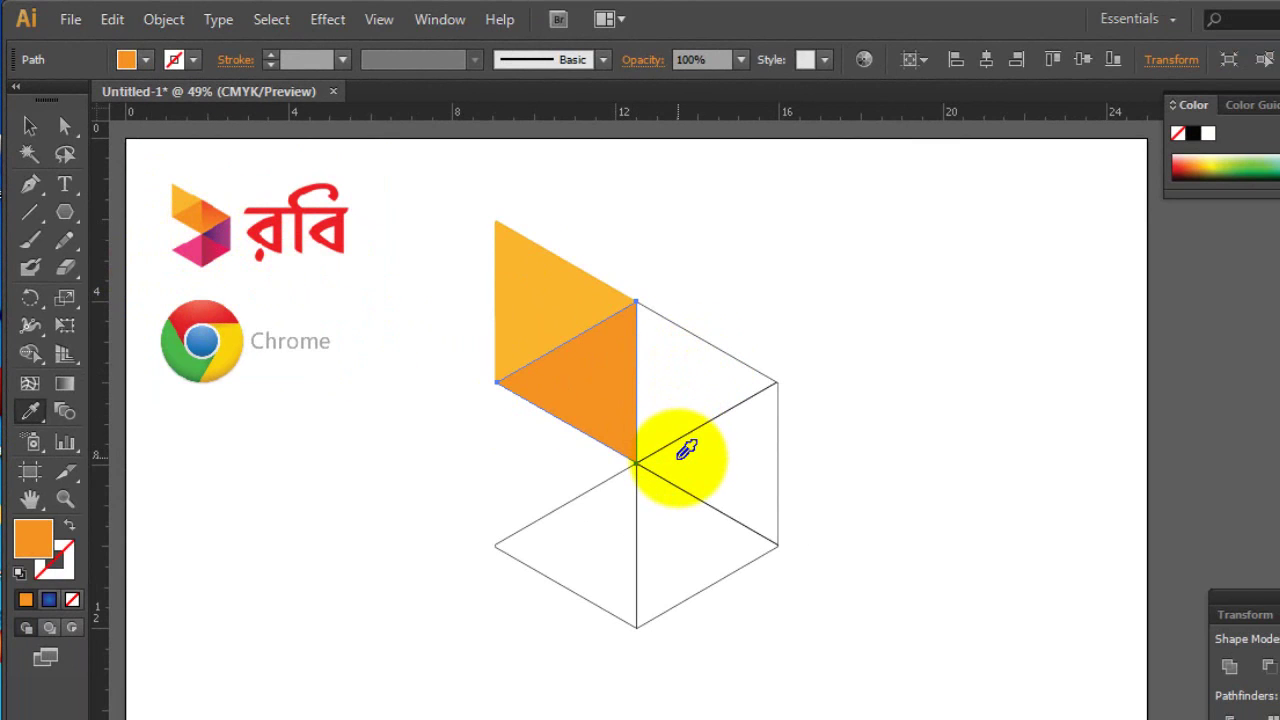
Fill the upper-right triangle with the logo's dark orange and the right triangle with its purple, using the Eyedropper
key(m)
key(v)
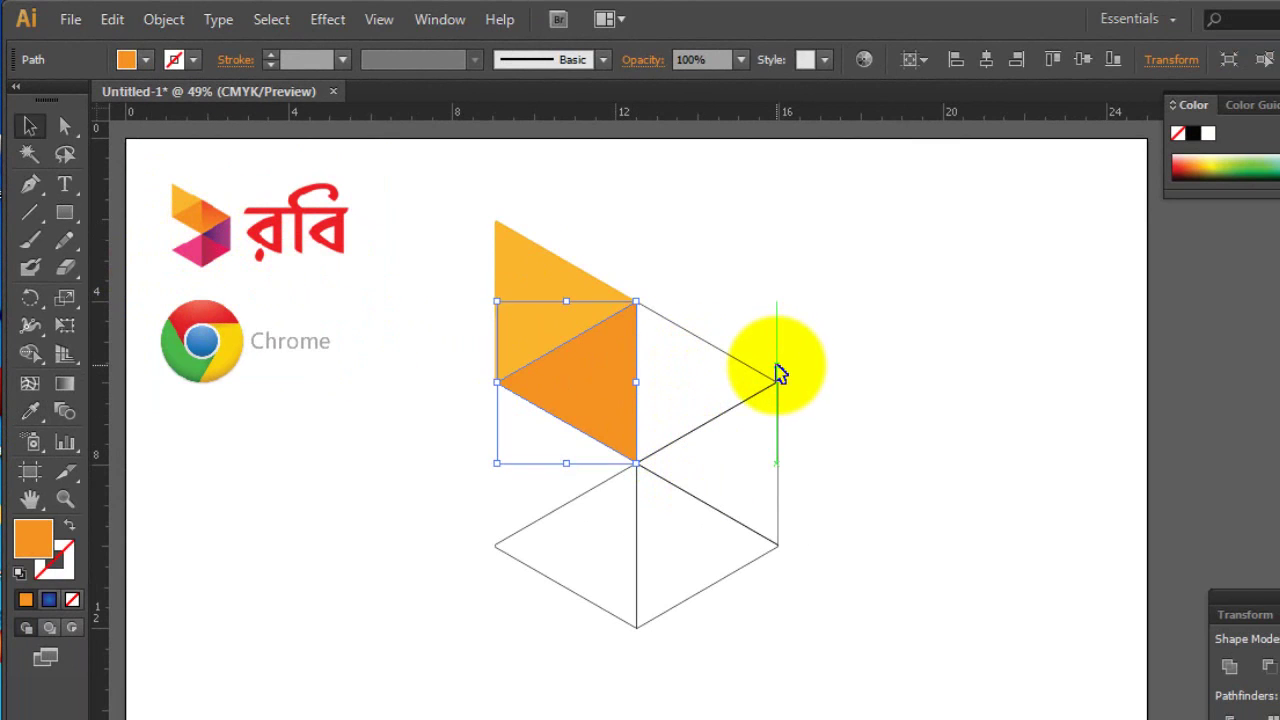
click(727, 355)
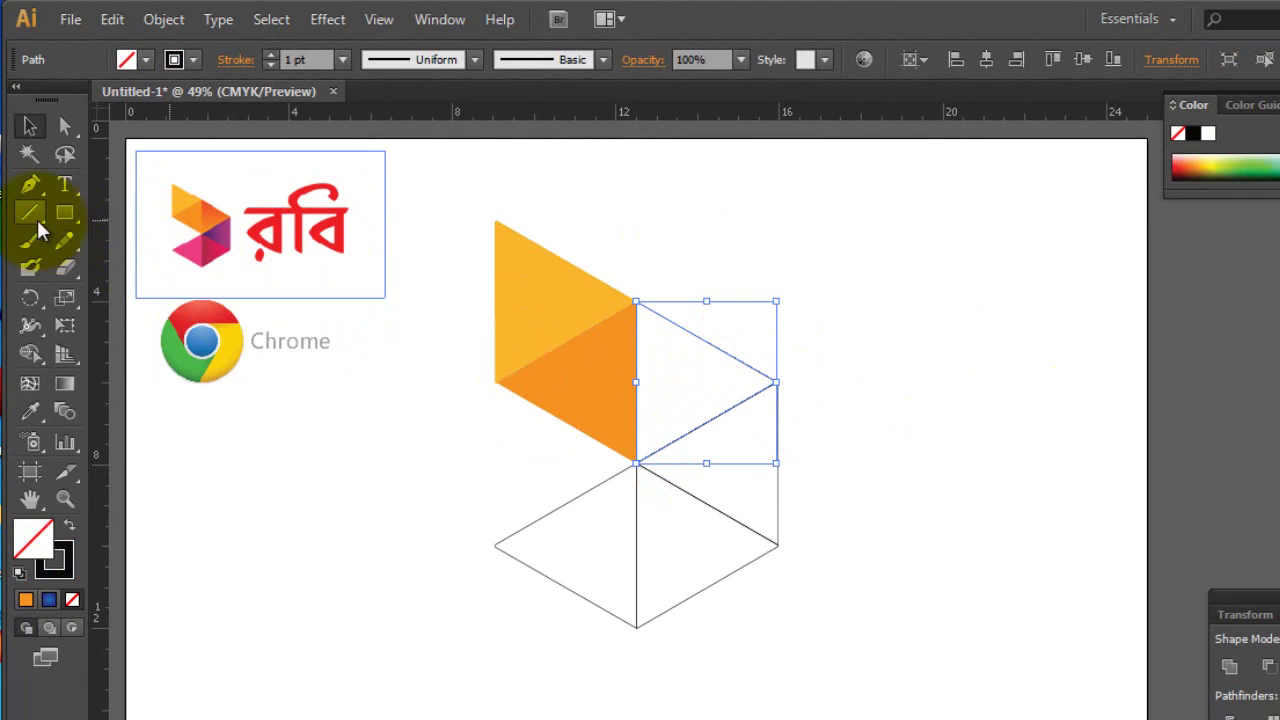
key(i)
click(575, 405)
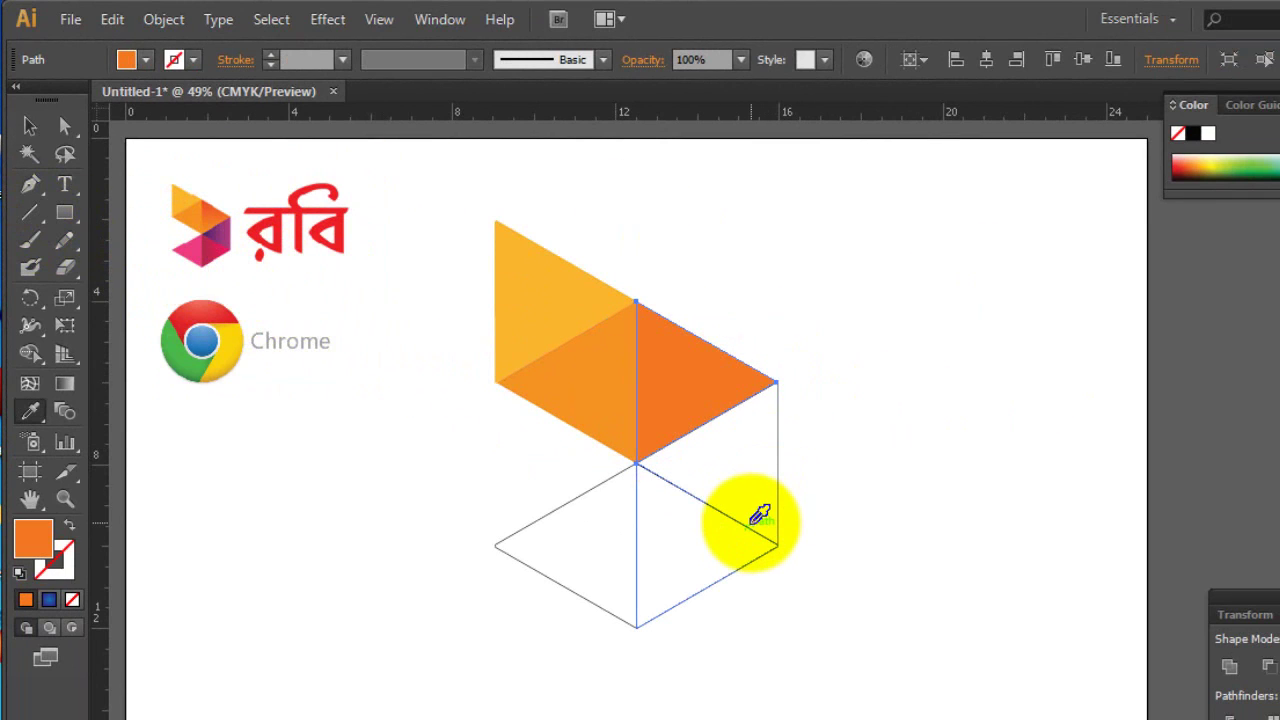
key(v)
click(757, 534)
key(i)
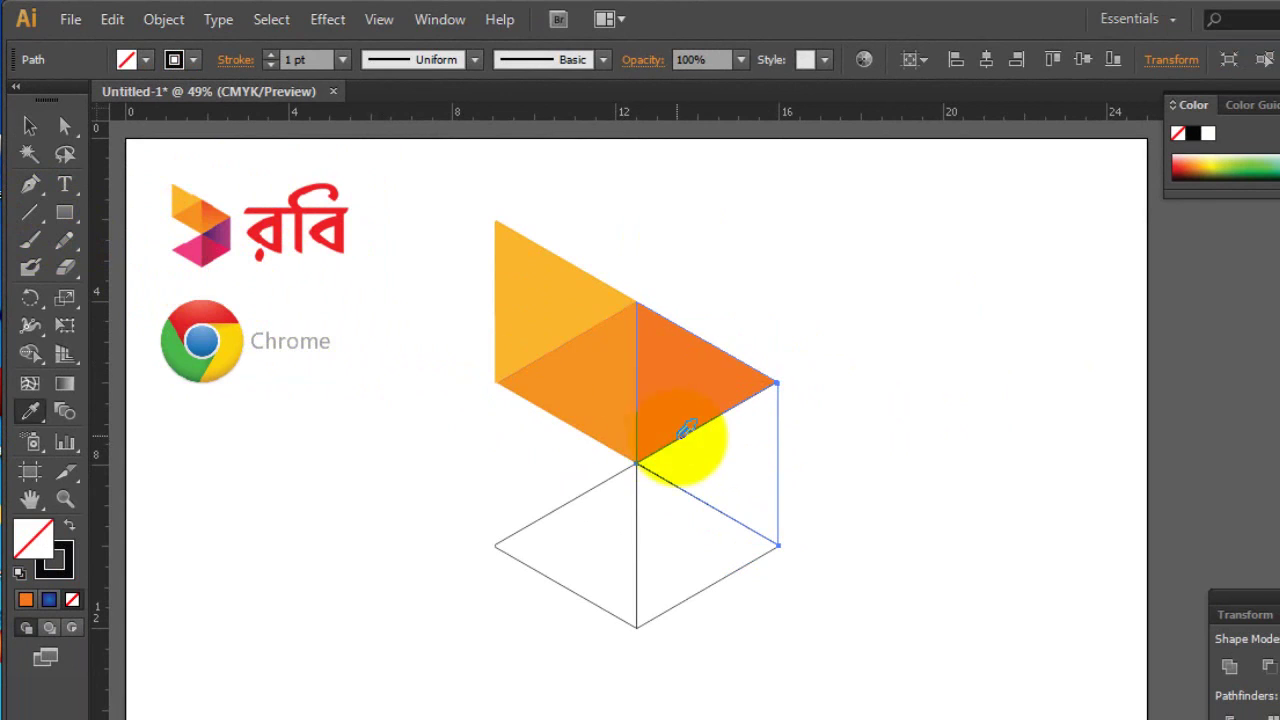
click(228, 225)
Fill the lower-right triangle with the logo's crimson and the lower-left triangle with its pink, using the Eyedropper, and deselect everything
key(v)
click(714, 590)
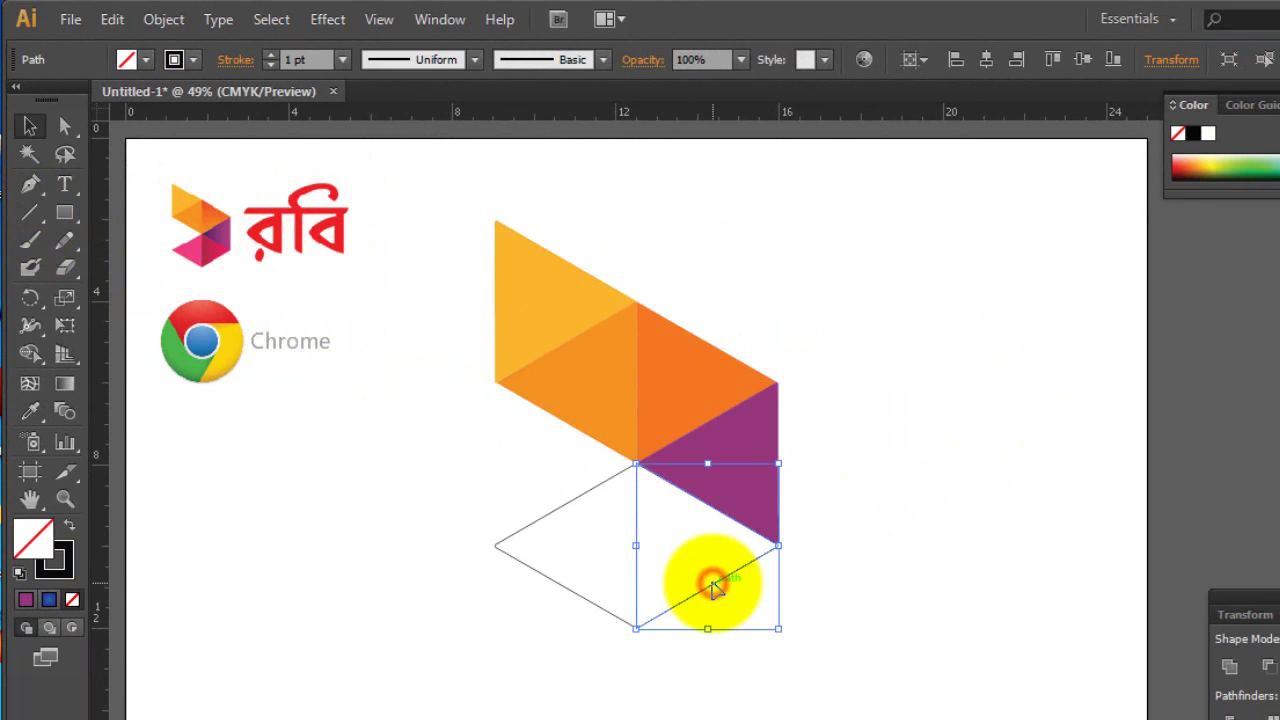
key(i)
click(205, 245)
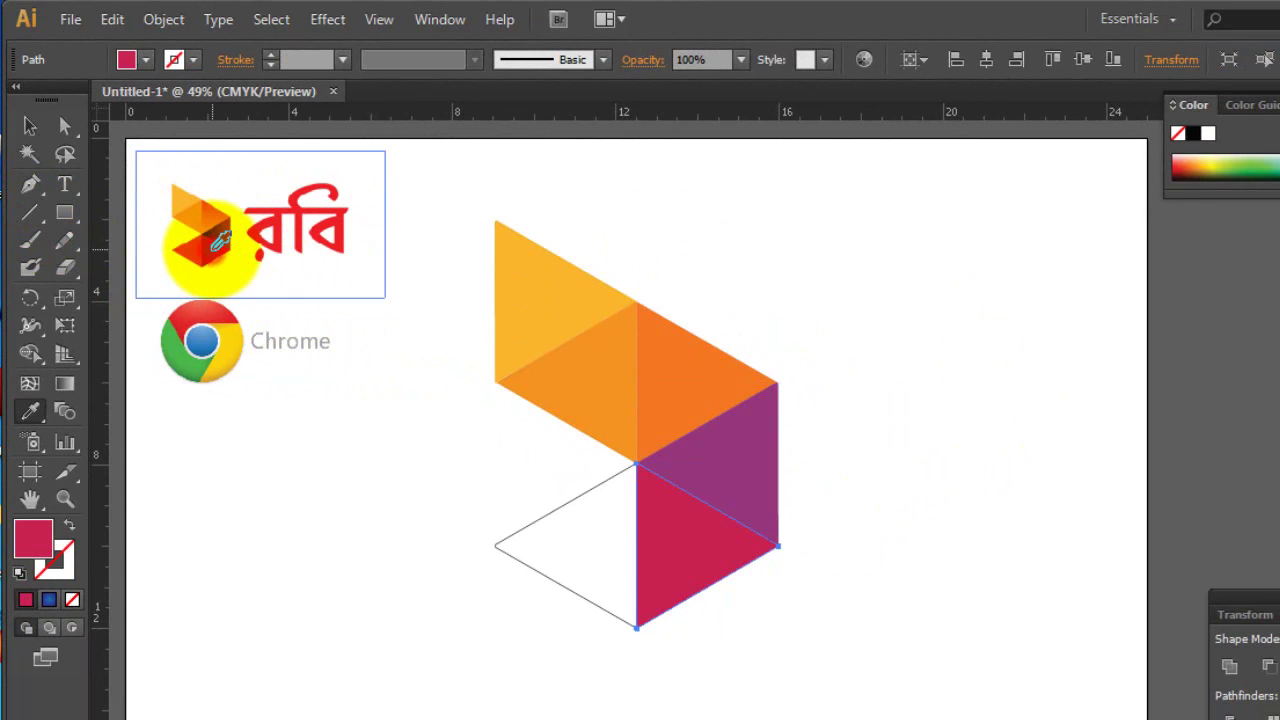
key(v)
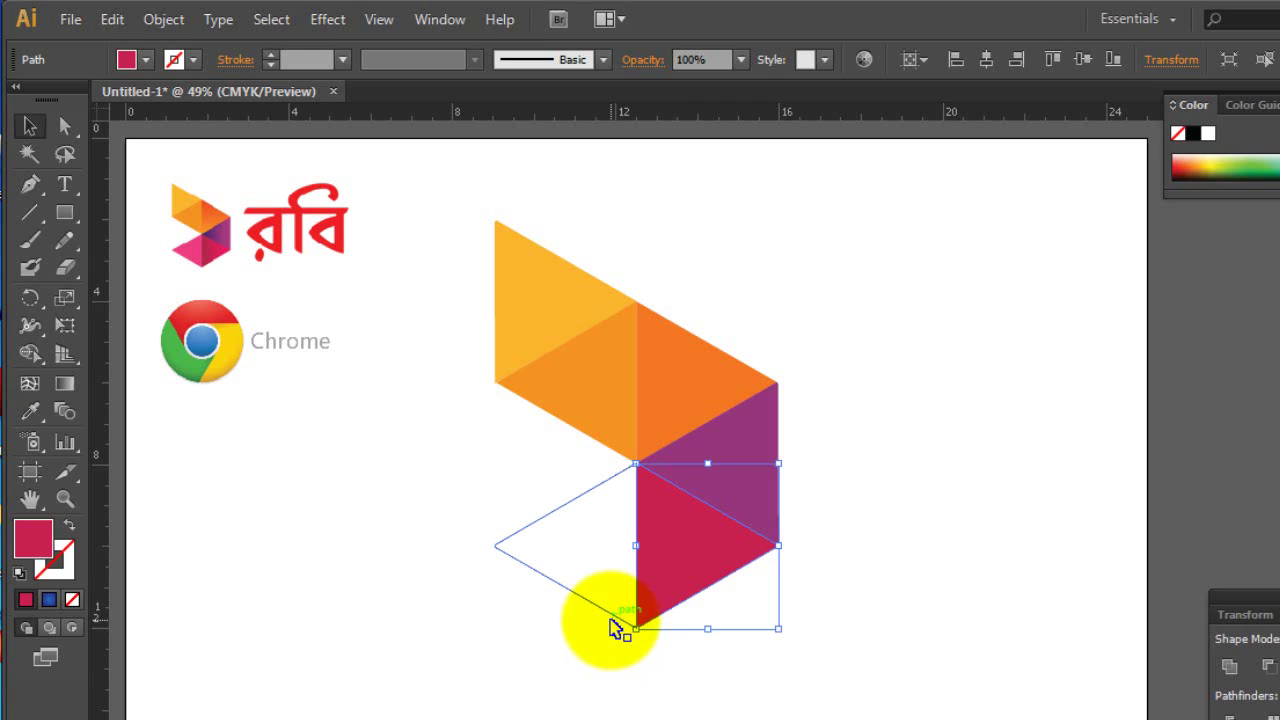
click(610, 615)
key(i)
click(205, 248)
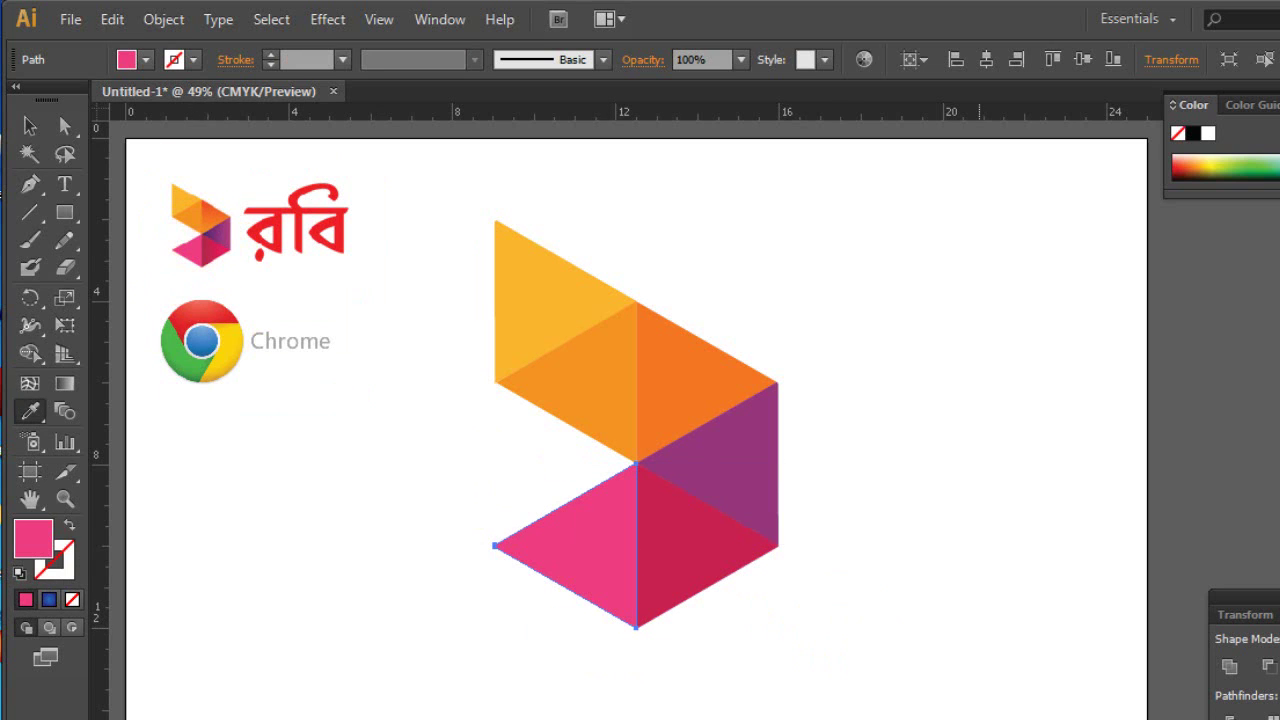
key(v)
click(945, 705)
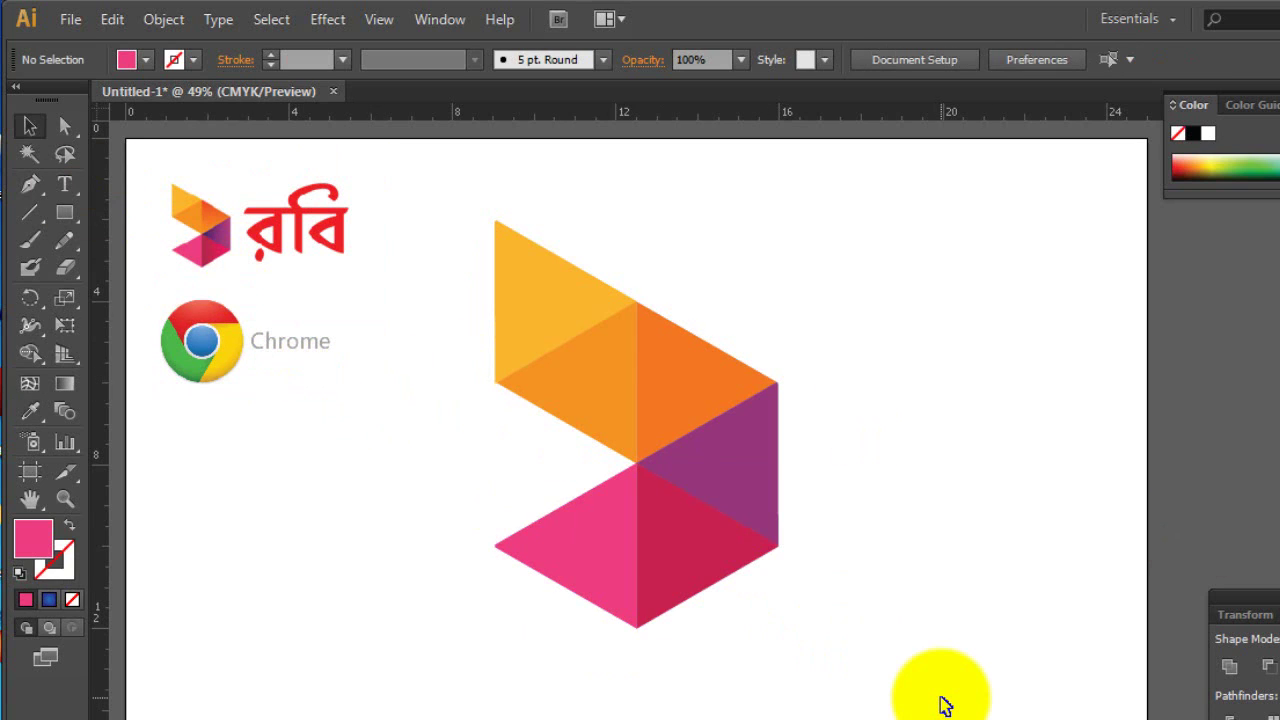